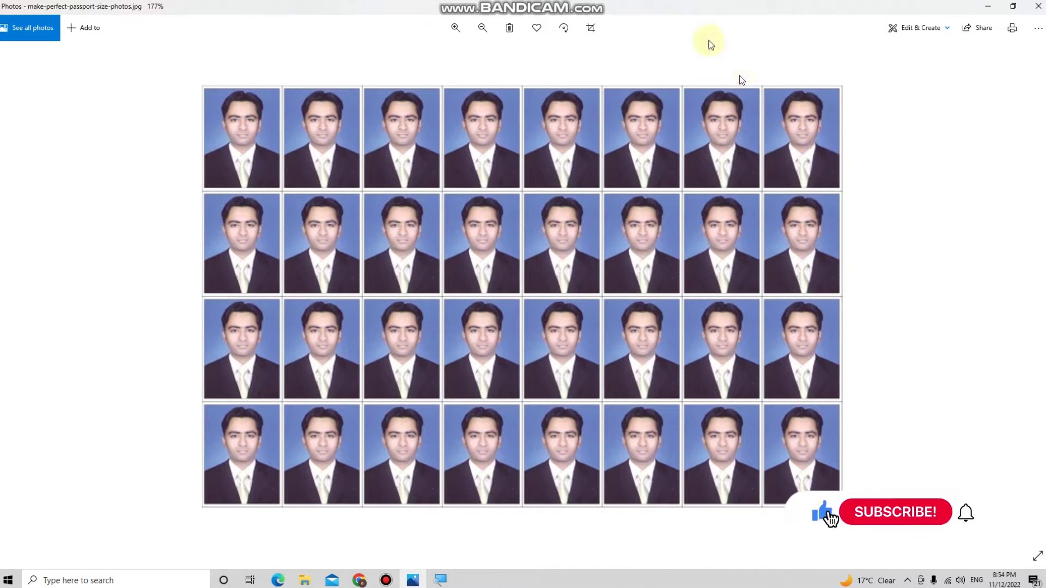
- Zoom in and out on the 32-photo passport sheet in Photos, then minimize the viewer
left_click(388, 580)
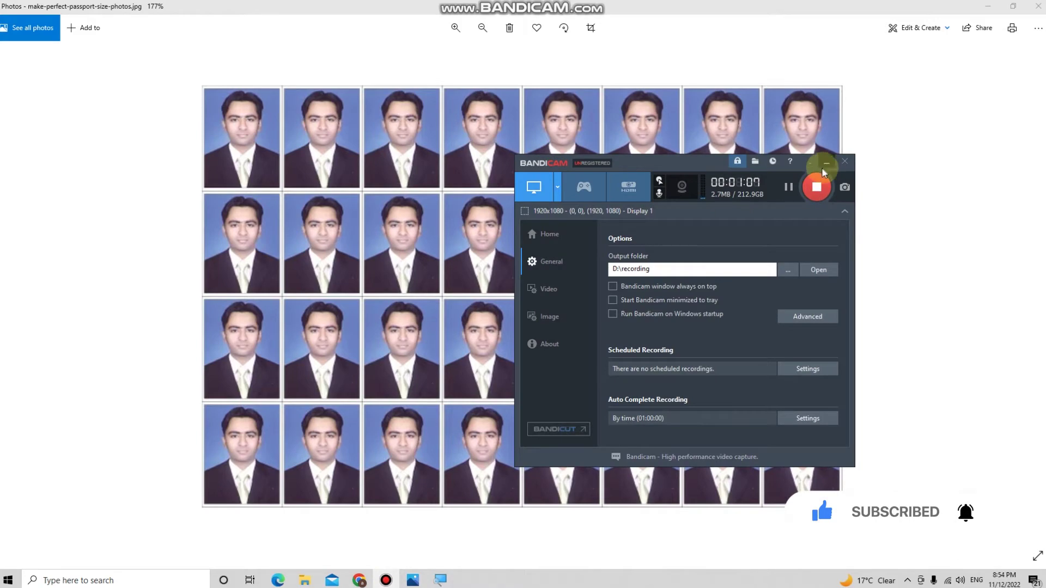
left_click(826, 163)
scroll(586, 250, "up", 1)
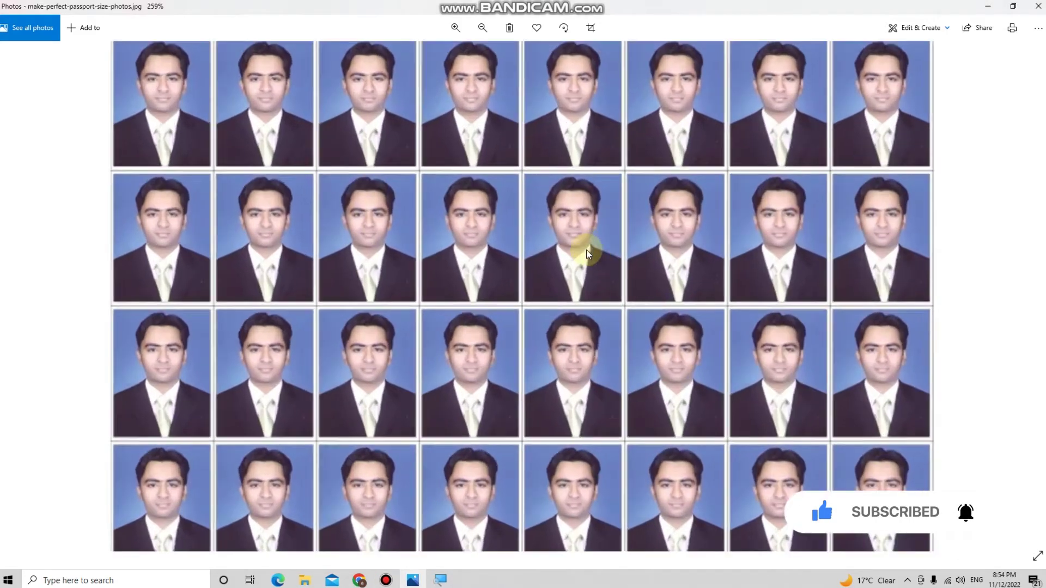
scroll(586, 249, "up", 2)
scroll(587, 250, "up", 2)
scroll(598, 233, "up", 1)
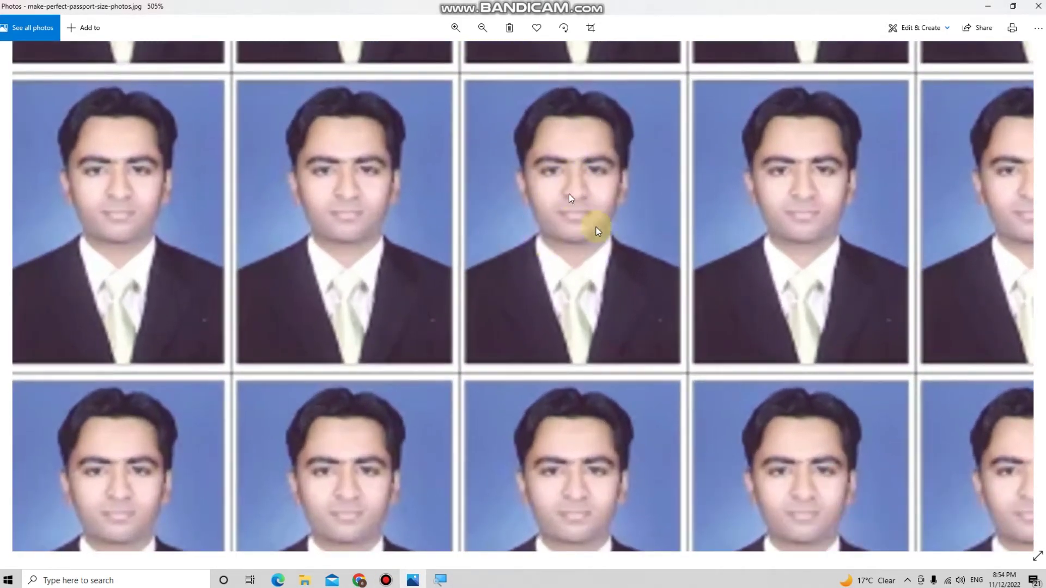
scroll(752, 211, "down", 1)
scroll(750, 208, "down", 3)
scroll(752, 215, "down", 2)
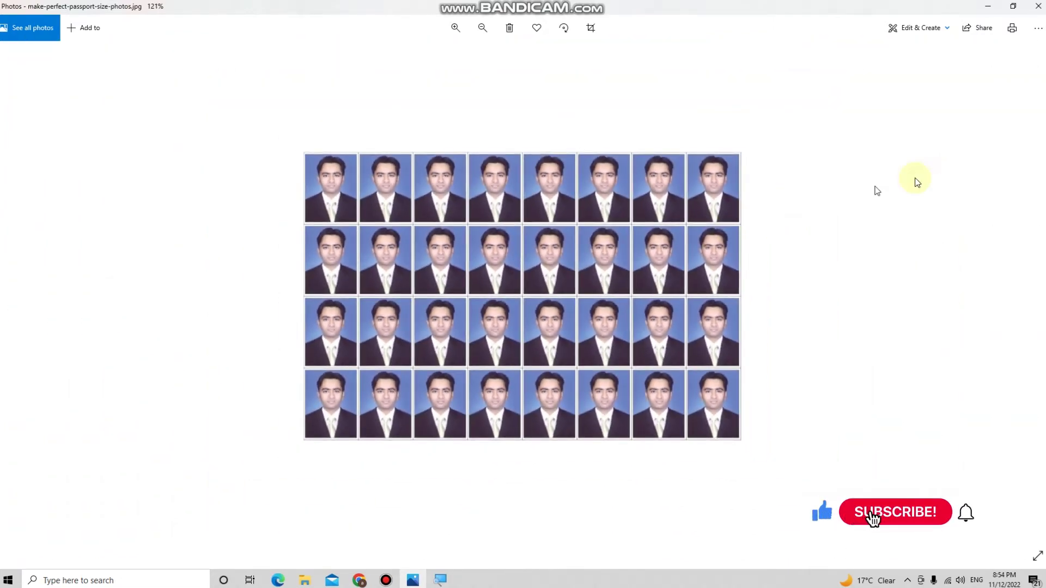
left_click(987, 6)
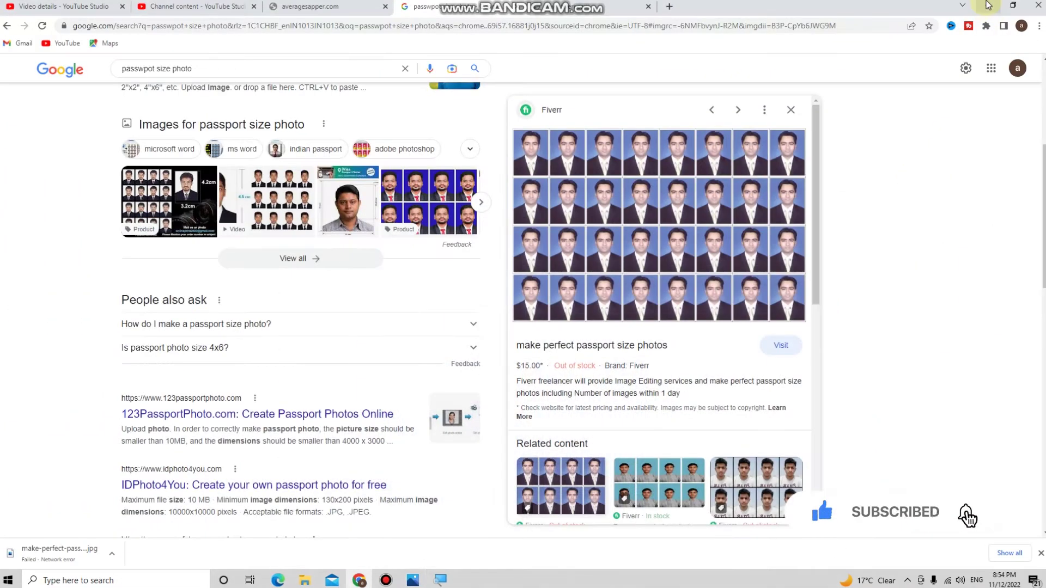
- Minimize Chrome and launch Adobe Photoshop 2021 from the Start menu
left_click(989, 6)
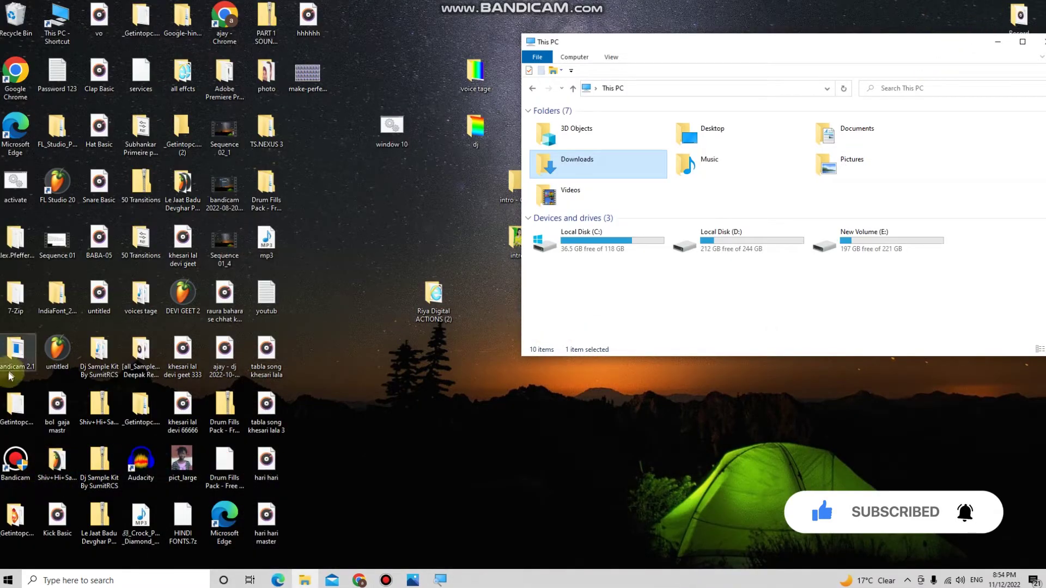
left_click(8, 580)
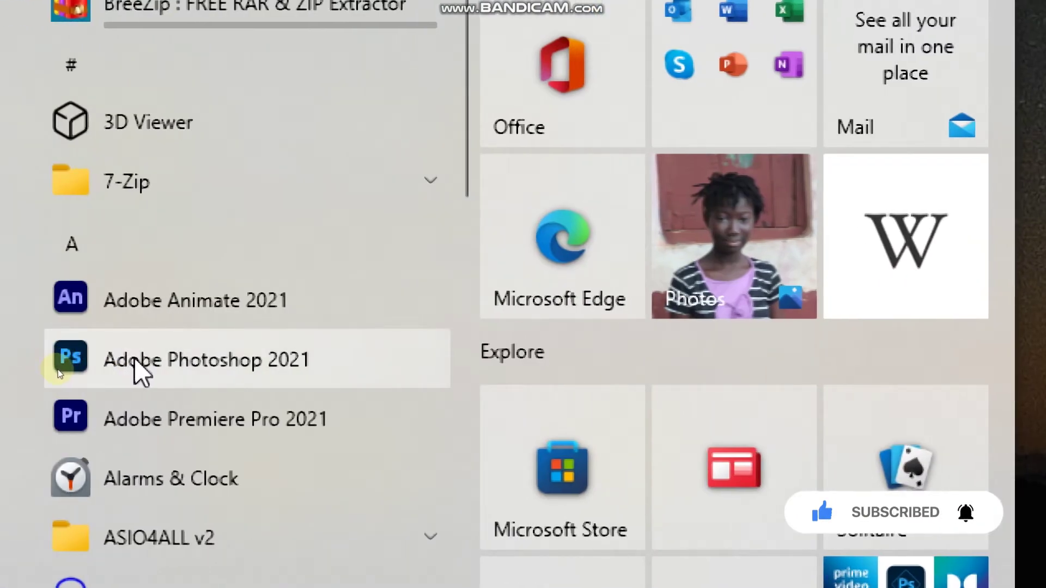
left_click(58, 369)
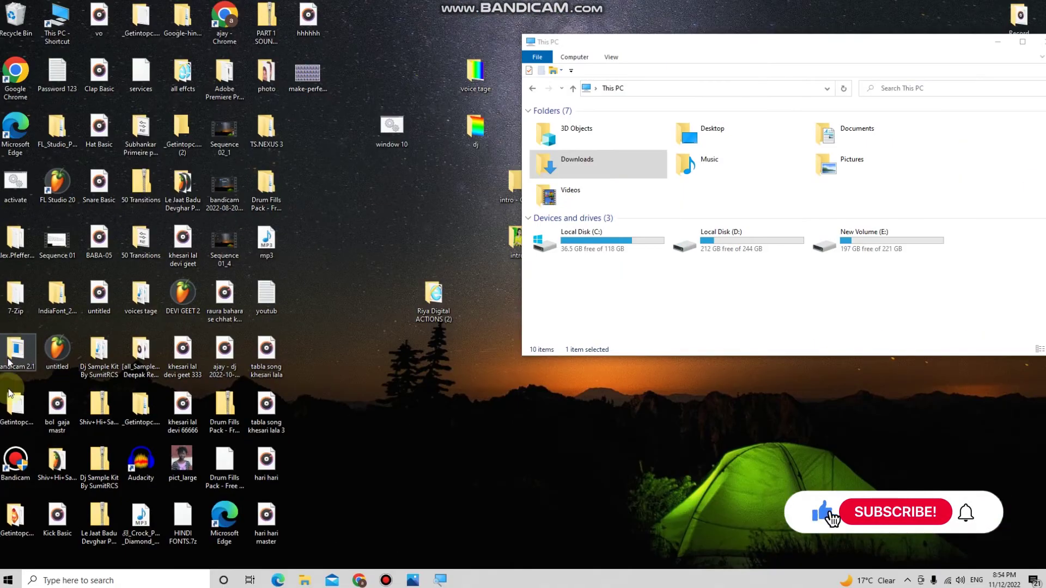
left_click(8, 579)
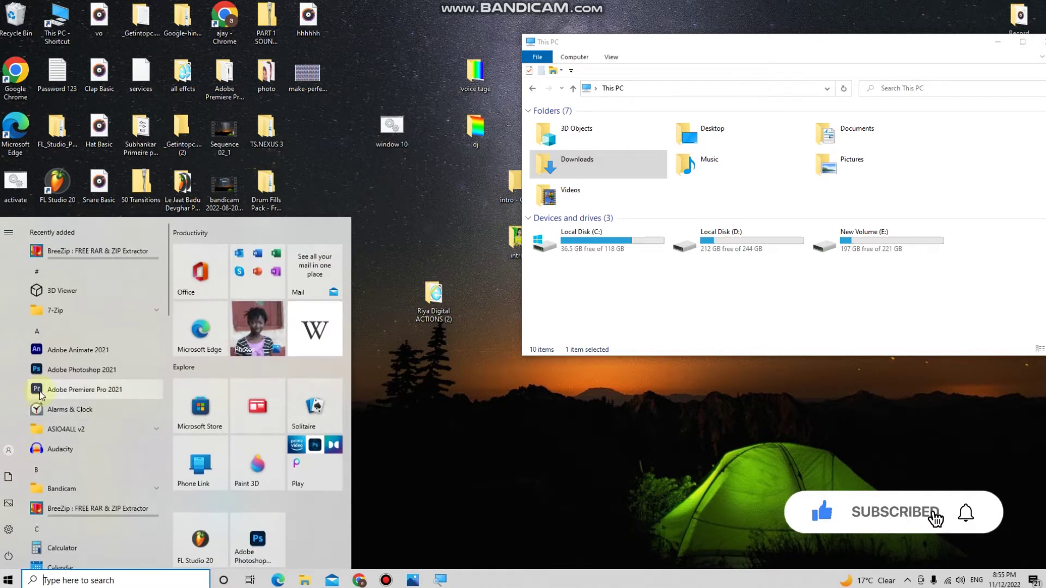
left_click(65, 371)
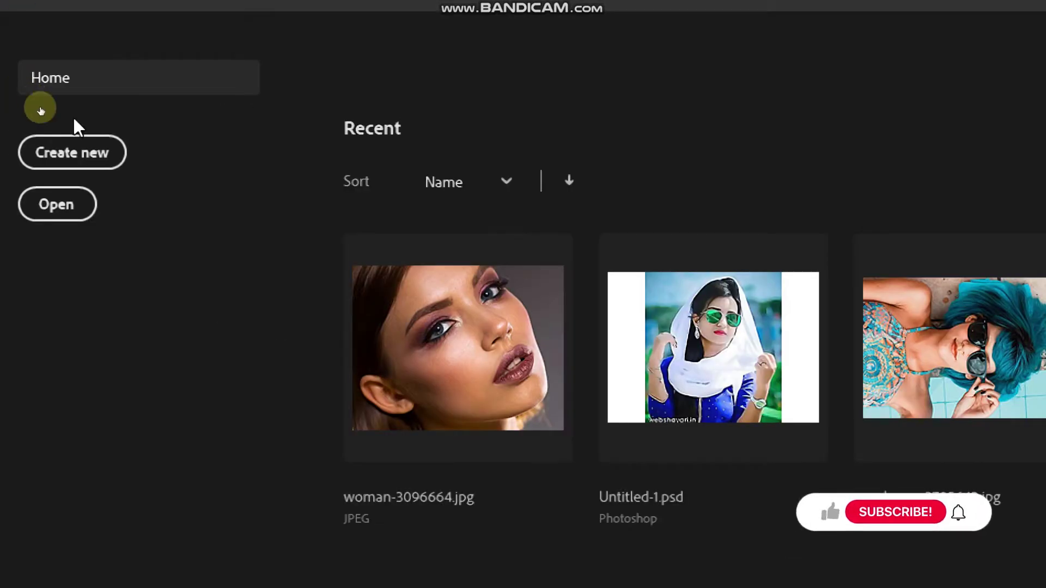
- Create a blank 4 x 6 inch portrait document at 300 ppi from the Photo presets
left_click(96, 154)
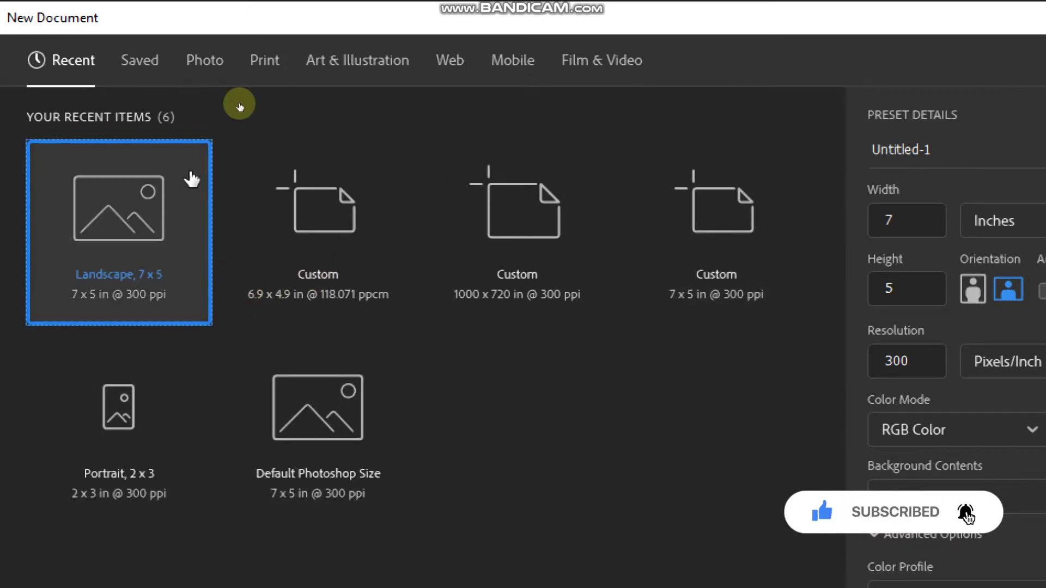
left_click(212, 65)
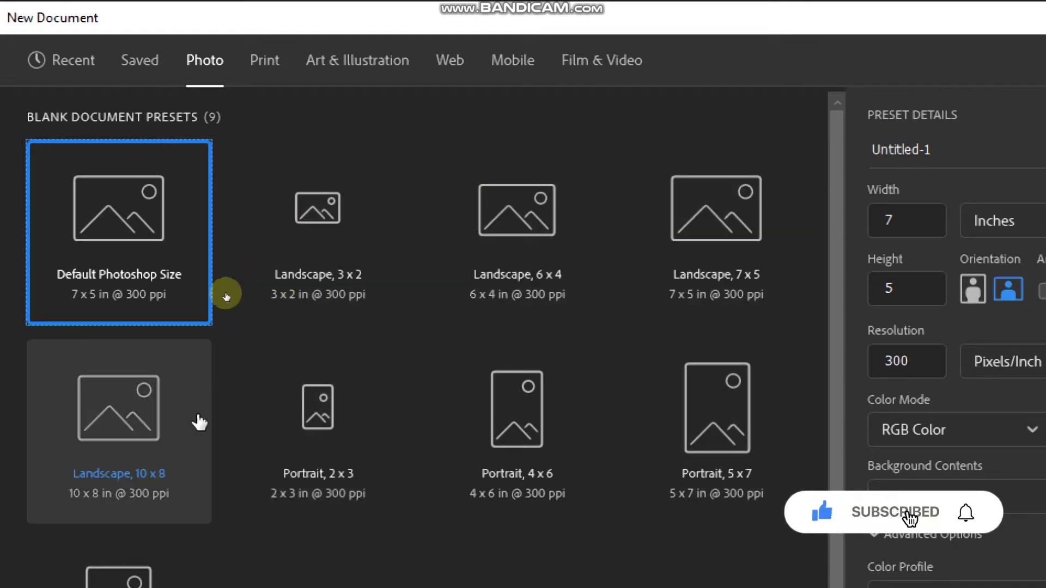
scroll(217, 526, "down", 1)
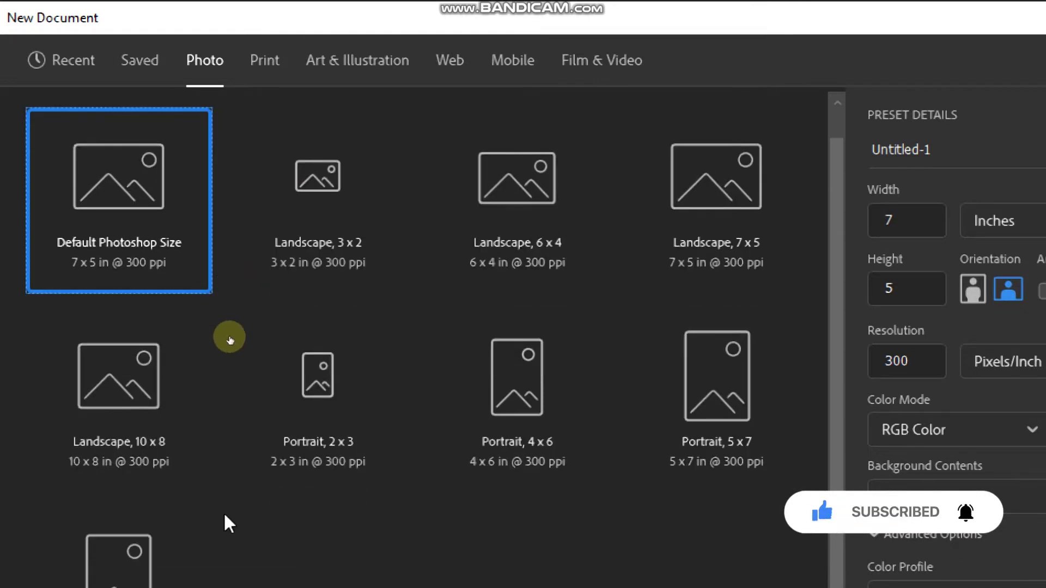
scroll(166, 542, "down", 1)
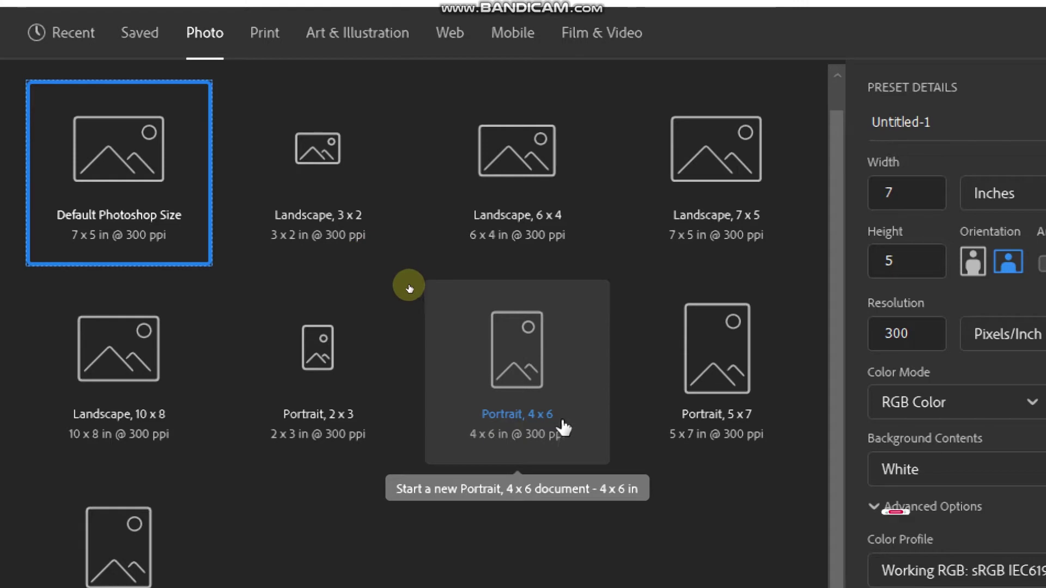
left_click(530, 409)
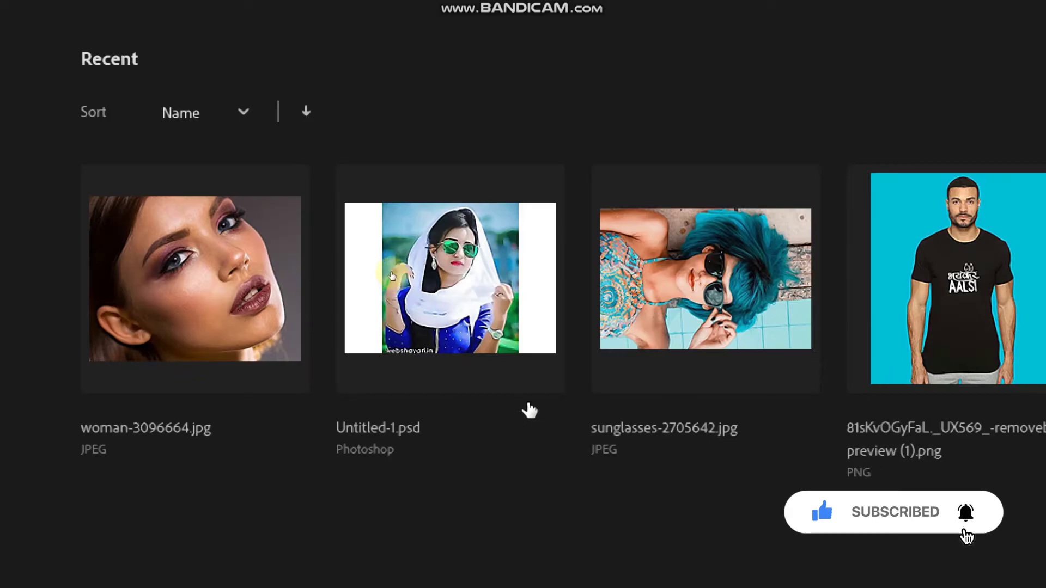
left_click(375, 256)
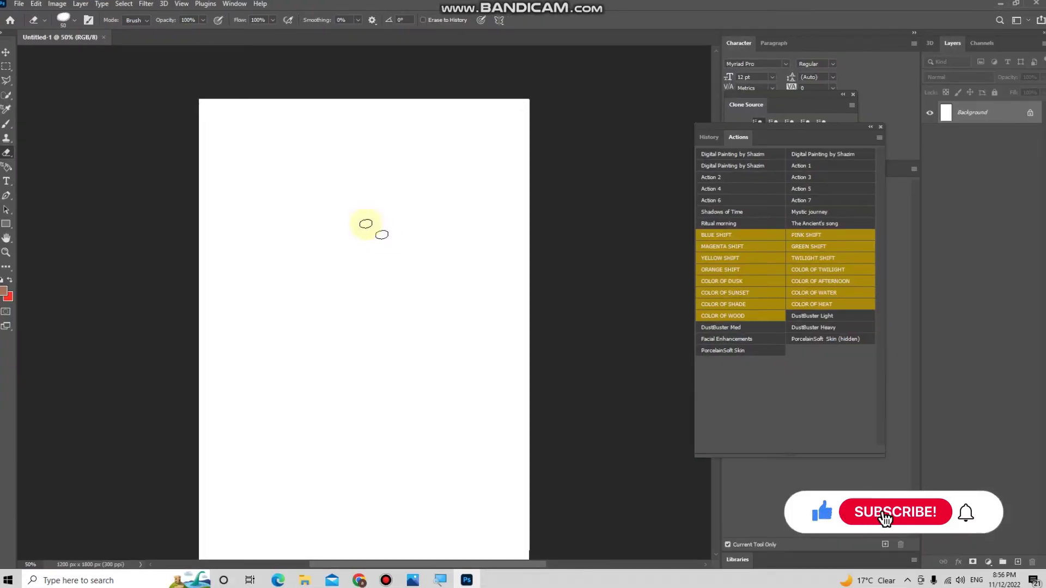
- Select the Move tool, zoom into the blank canvas, and bring up File Explorer with Win+E
left_click(7, 54)
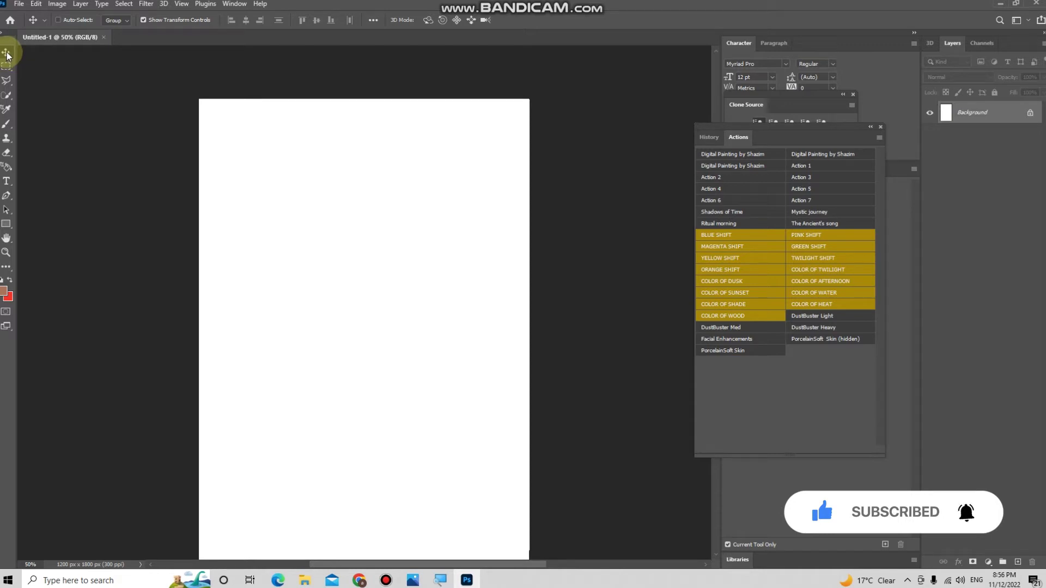
key("ctrl+plus")
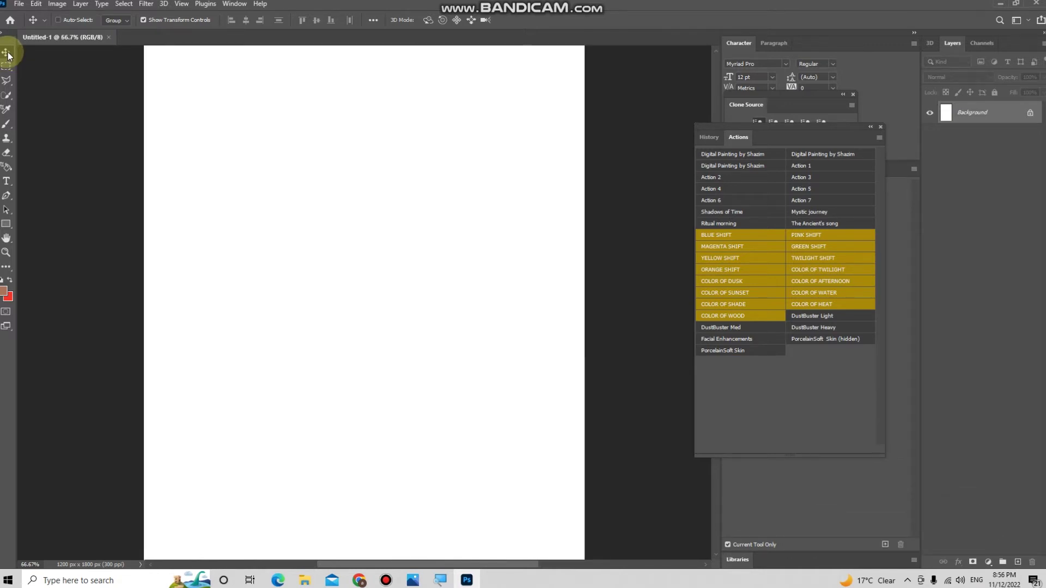
key("ctrl+plus")
key("ctrl+plus")
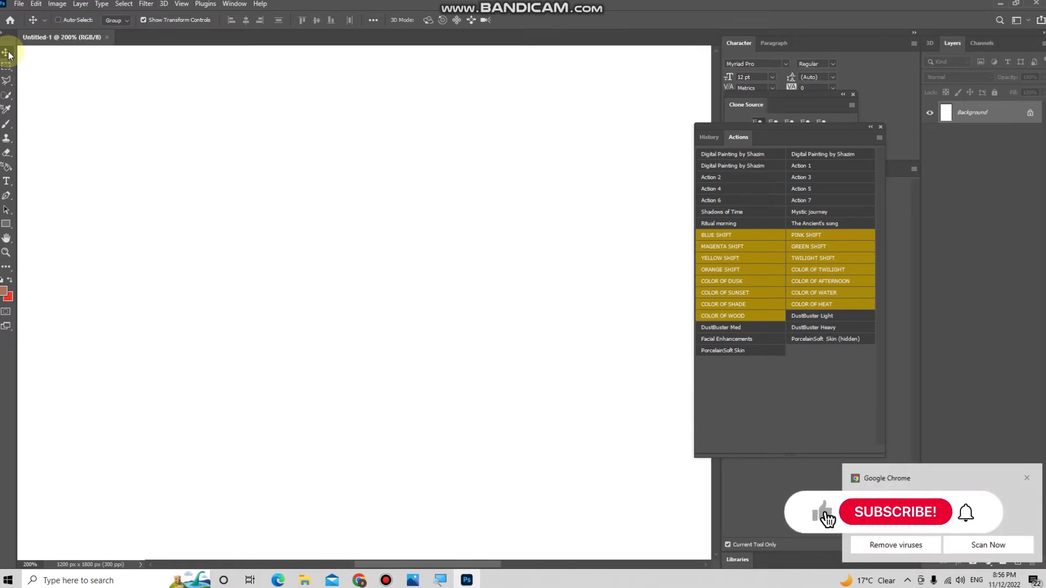
key("ctrl")
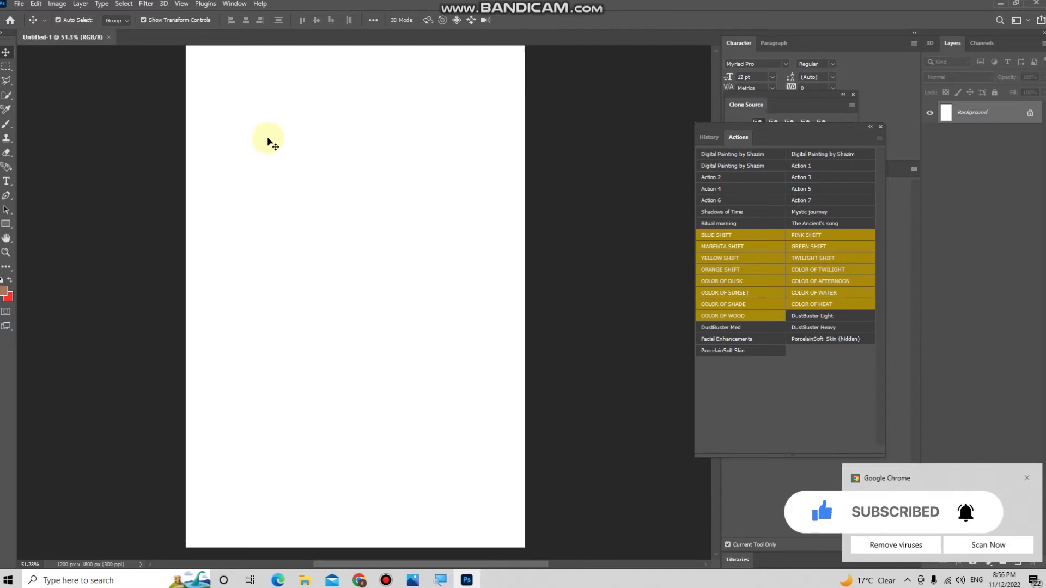
right_click(48, 152)
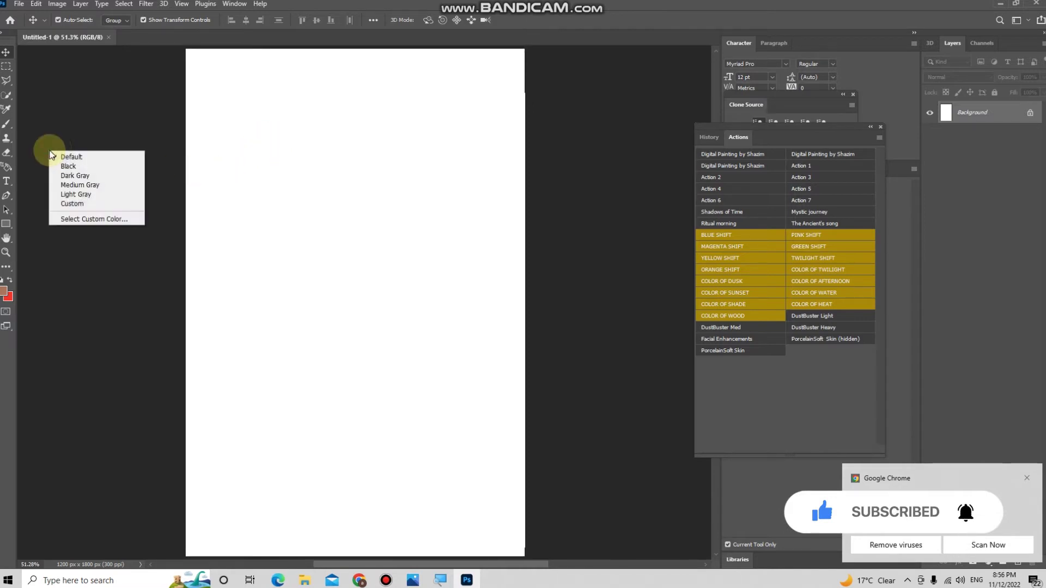
left_click(83, 133)
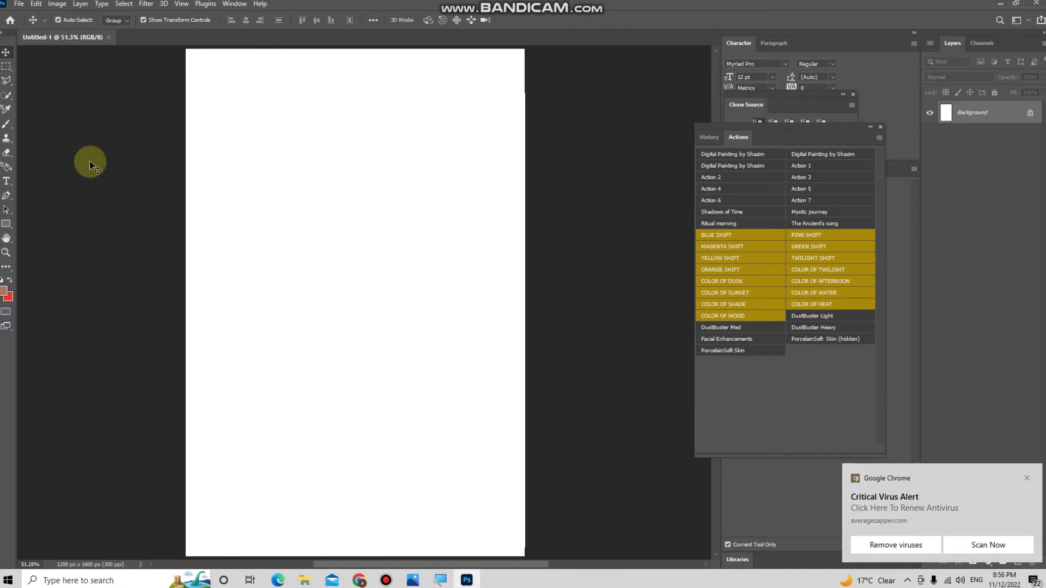
key("super+e")
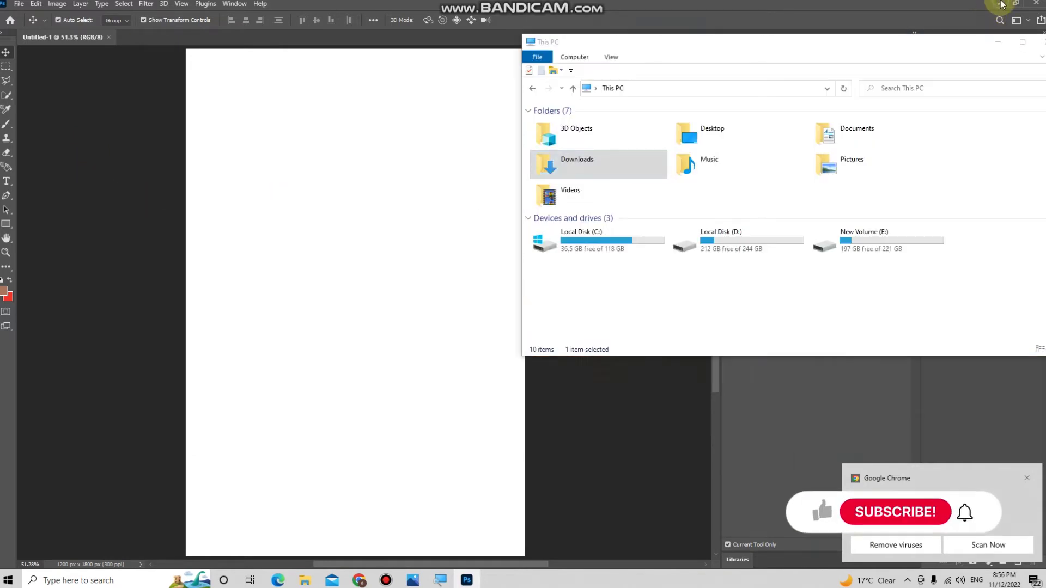
- Open the photo folder on New Volume (E:) and drag the man's photo onto the Photoshop canvas
left_click(1000, 3)
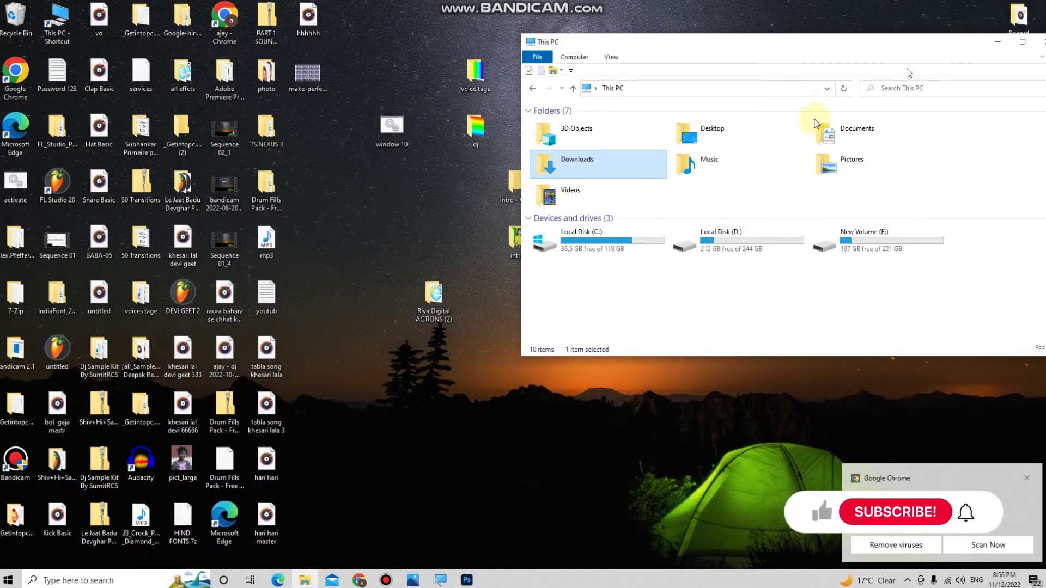
left_click(877, 240)
double_click(863, 243)
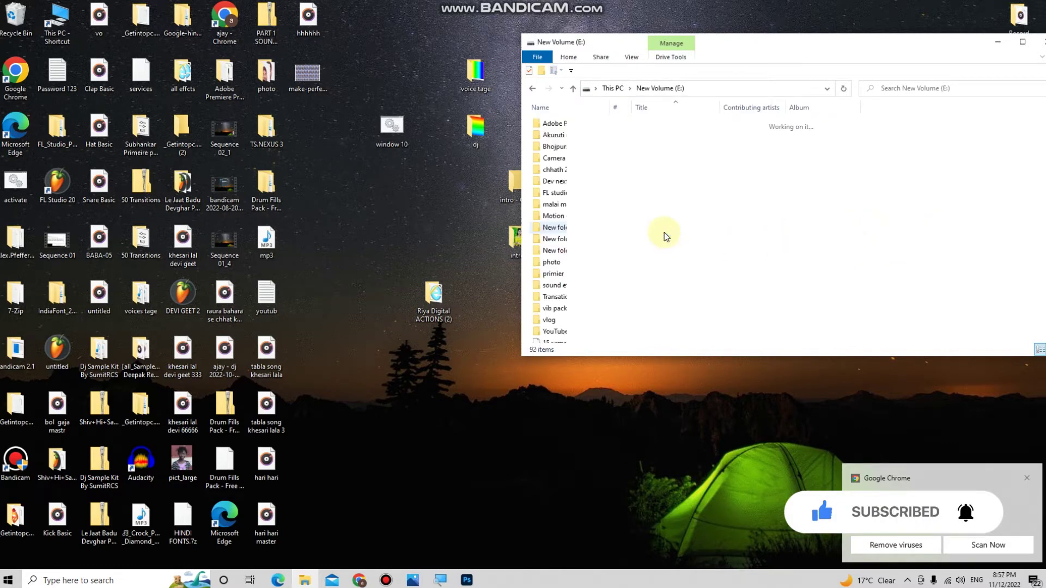
double_click(554, 235)
mouse_move(828, 164)
left_mouse_down()
mouse_move(567, 441)
mouse_move(474, 582)
mouse_move(466, 503)
mouse_move(395, 340)
mouse_move(358, 316)
left_mouse_up()
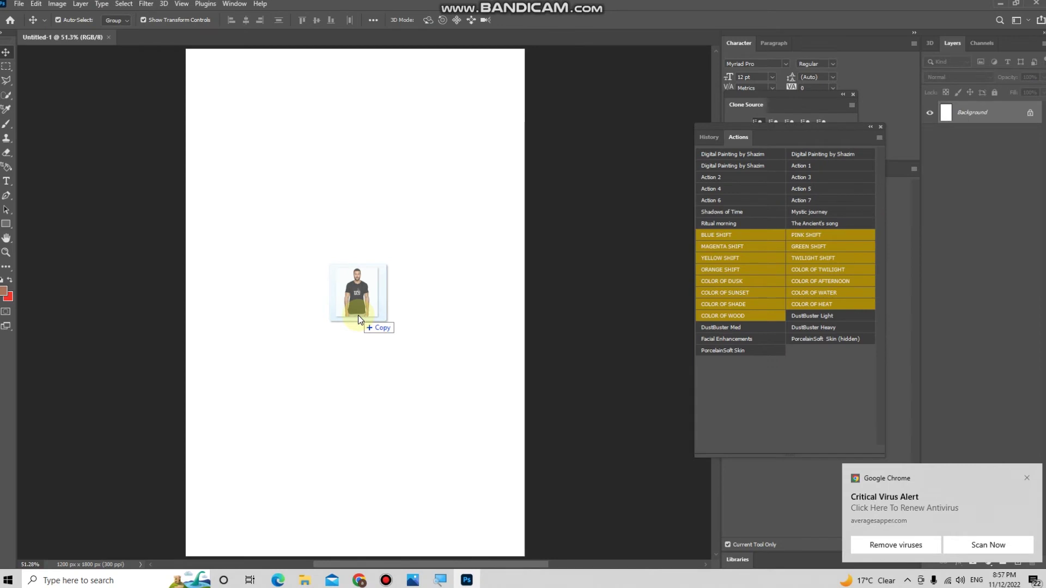
- Place the man's photo, shrink it from a corner, and centre it in the upper page
left_click_drag(358, 314, 358, 315)
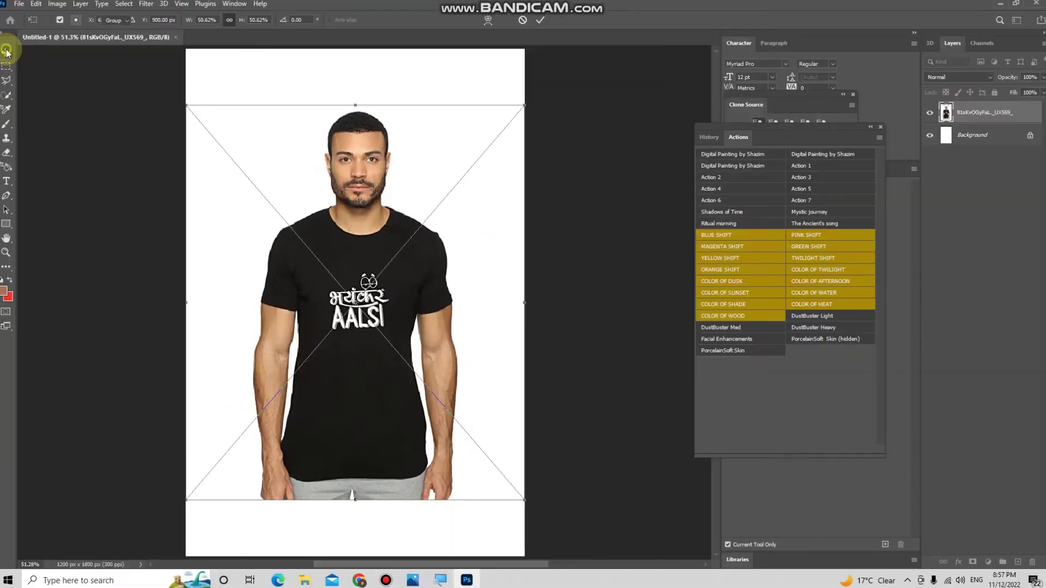
left_click(7, 52)
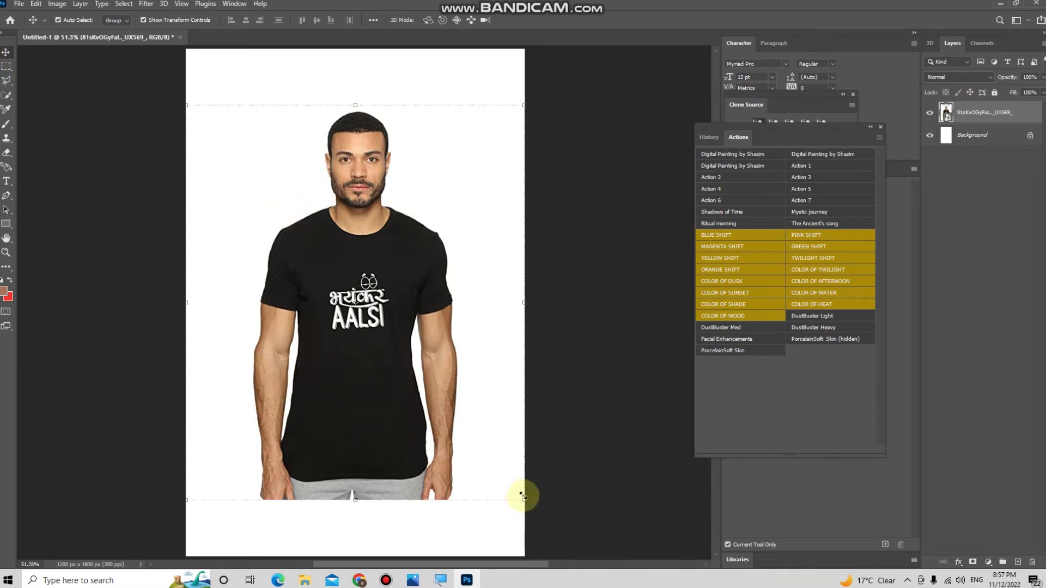
left_click_drag(524, 498, 403, 358)
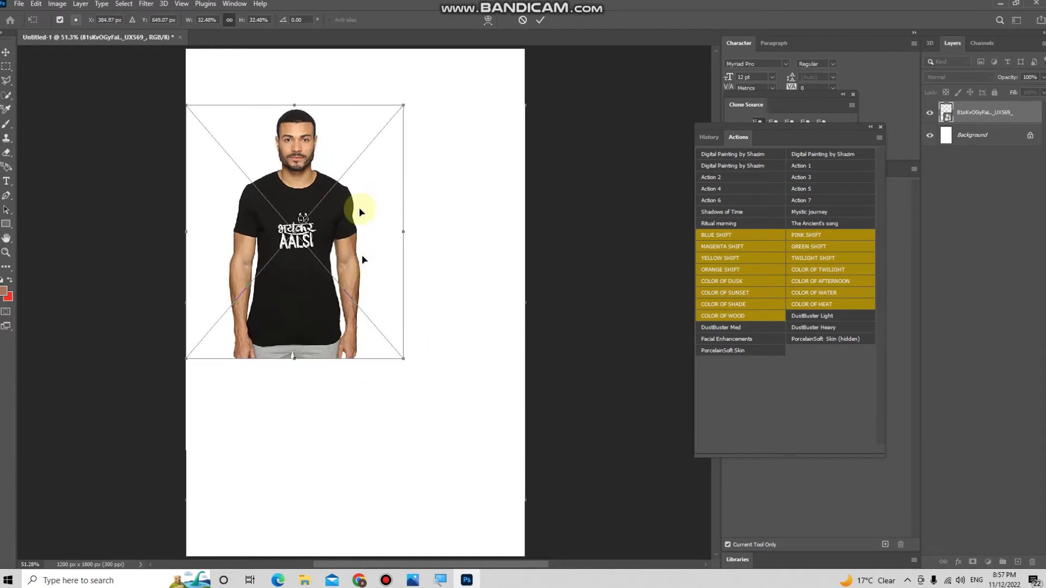
left_click_drag(346, 129, 407, 155)
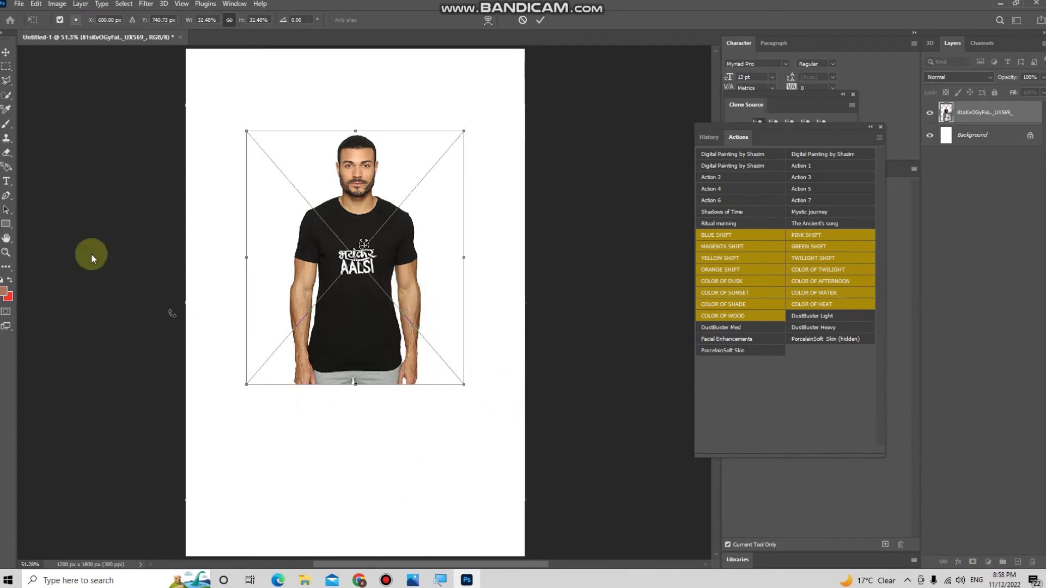
left_click(6, 51)
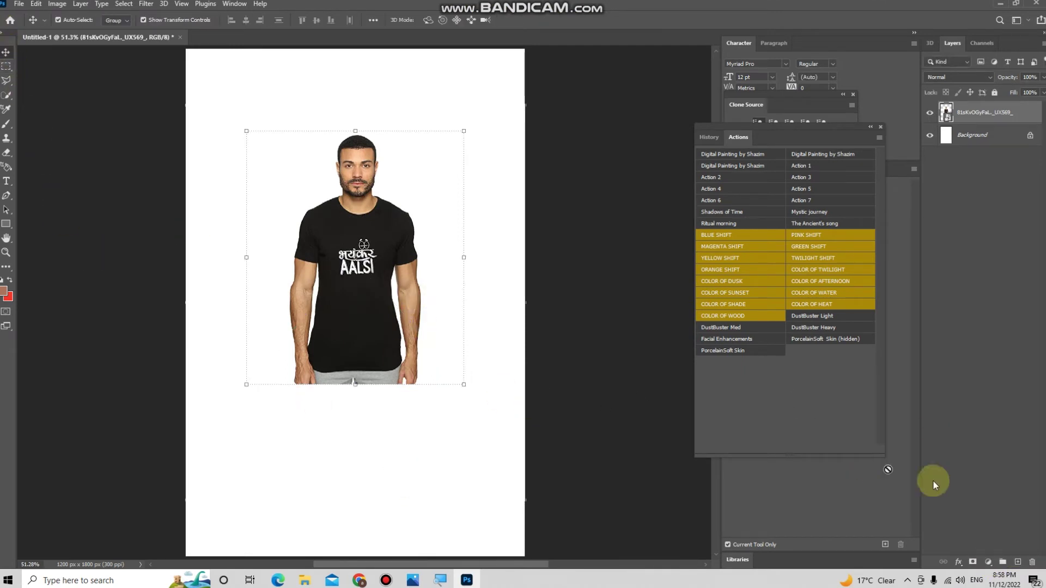
left_click(988, 562)
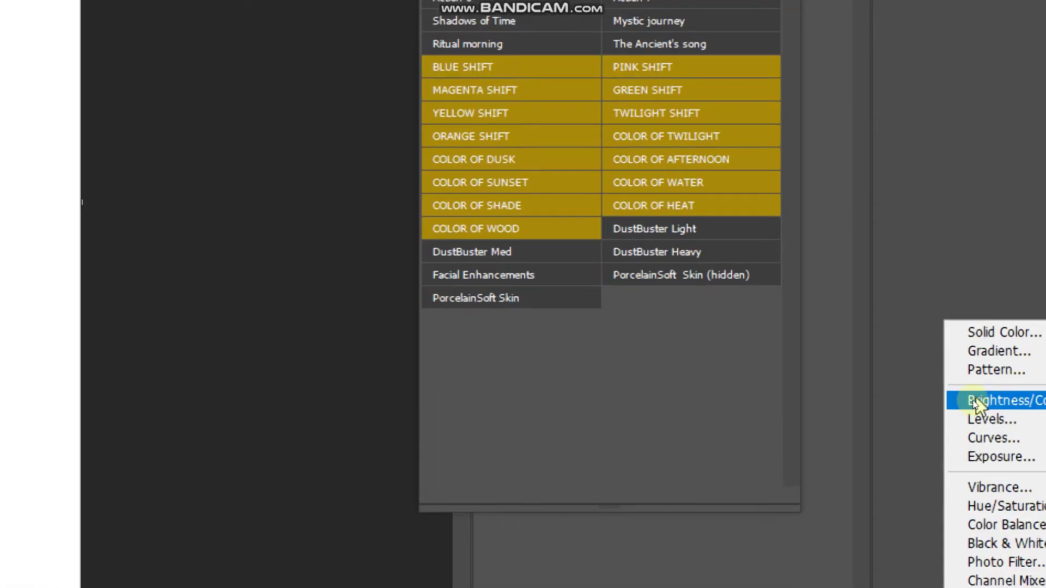
- Add a Solid Color fill layer set to teal-blue 5c97a8
left_click(1008, 334)
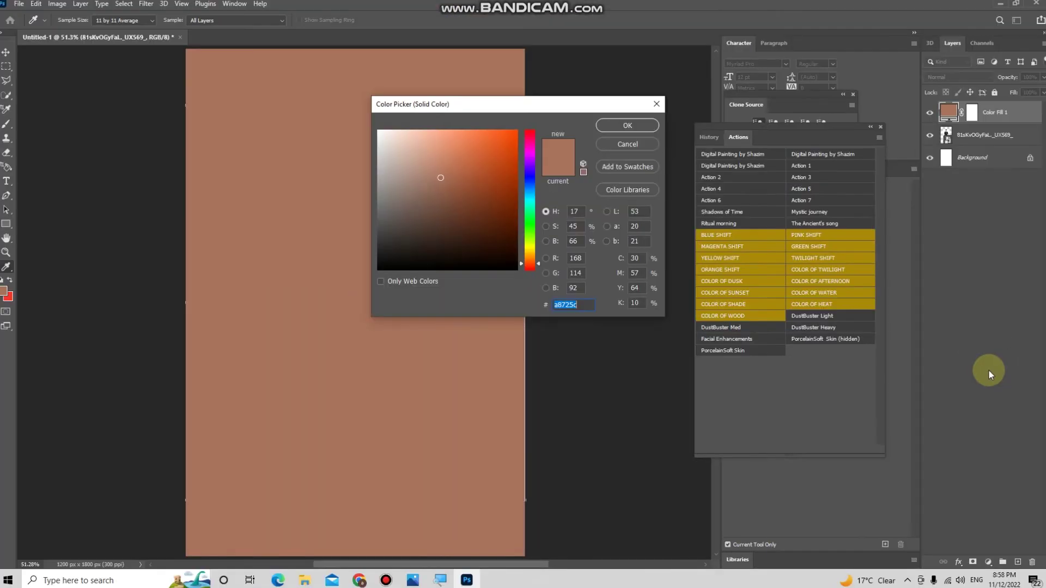
left_click_drag(525, 197, 531, 188)
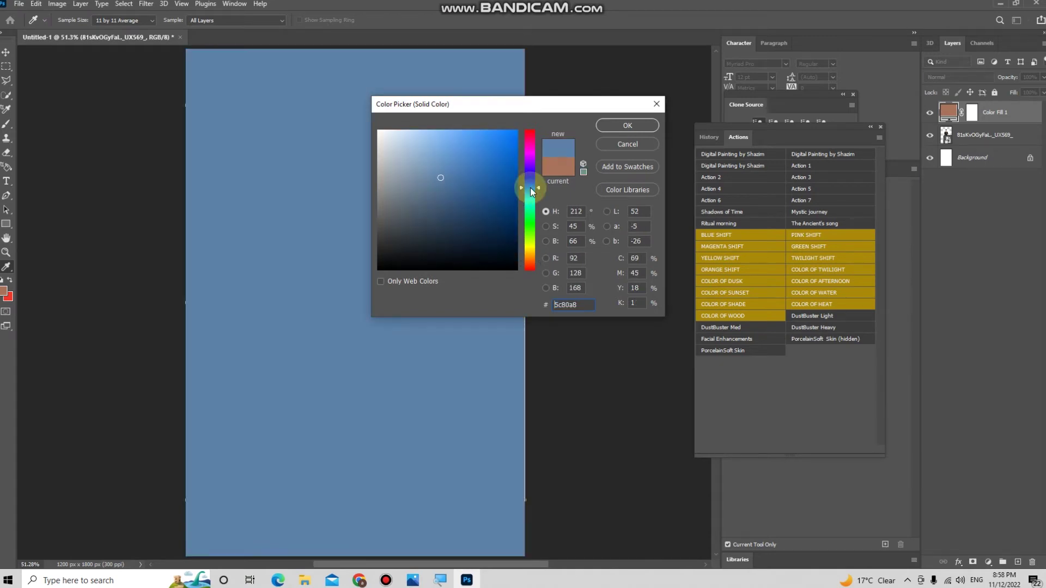
left_click_drag(531, 187, 547, 194)
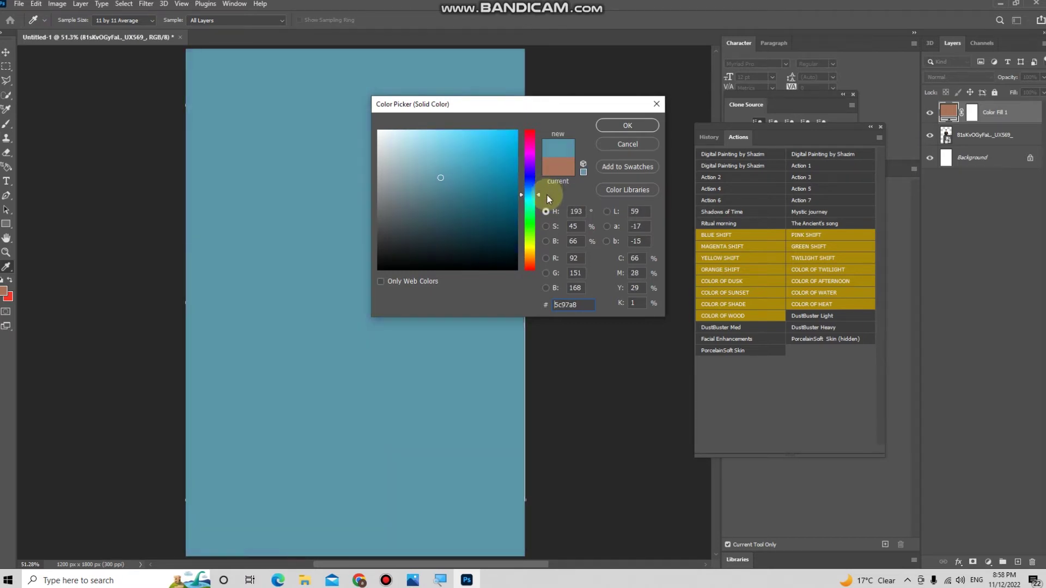
left_click_drag(547, 194, 548, 201)
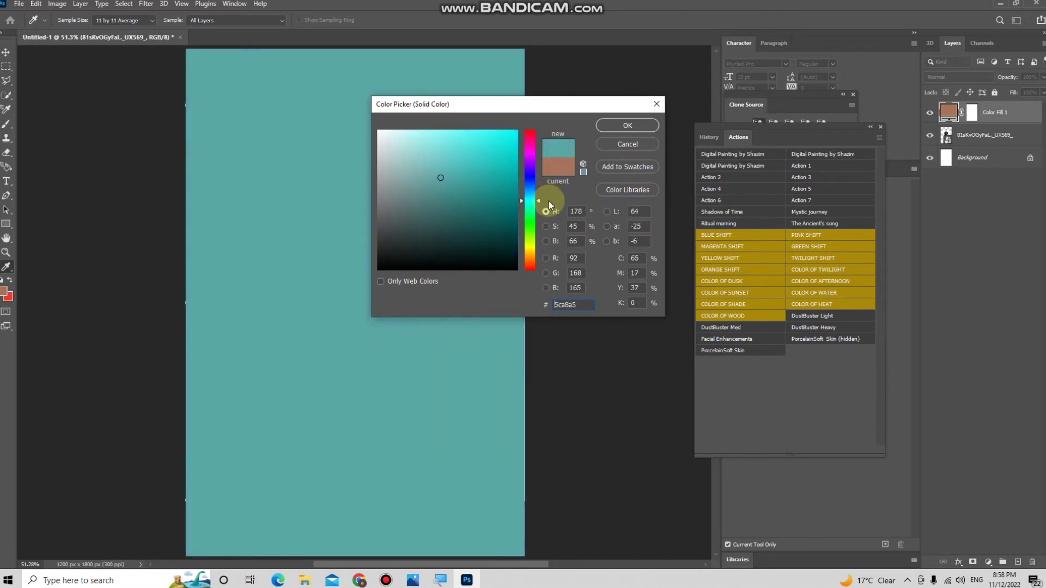
left_click(530, 185)
left_click_drag(531, 189, 536, 200)
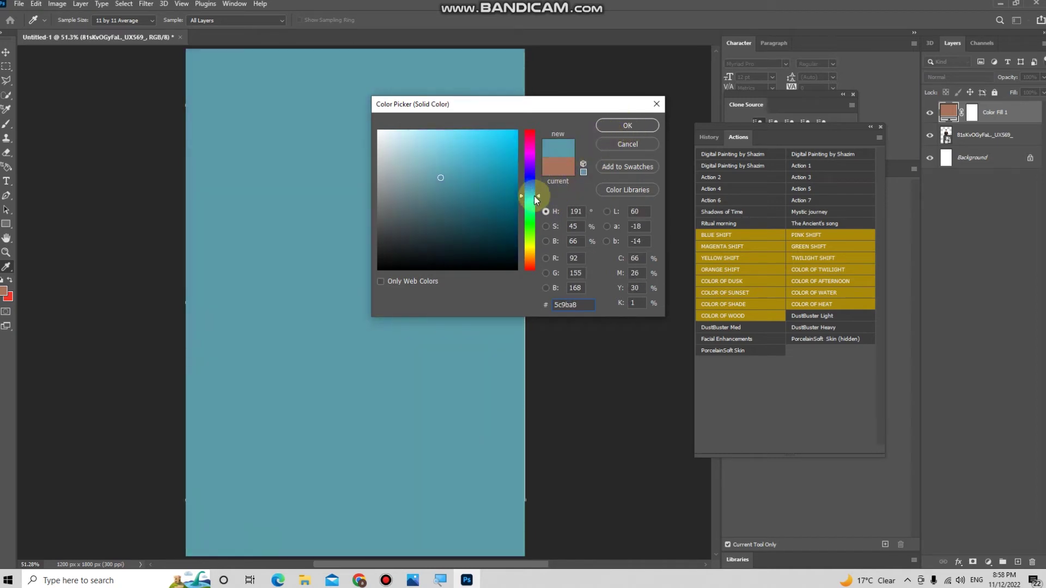
left_click(628, 125)
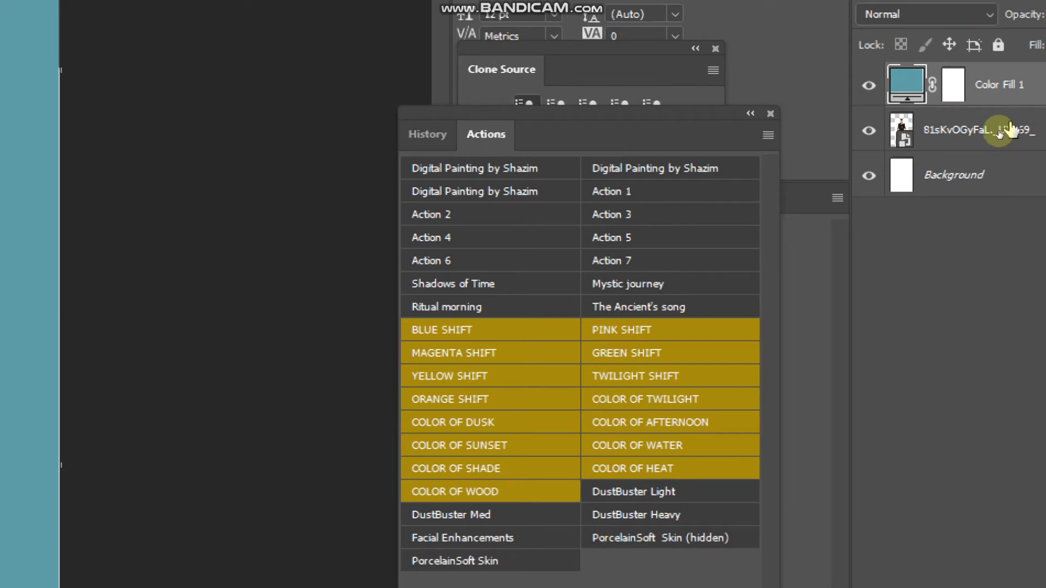
- Move Color Fill 1 below the man's photo layer, then reselect the photo layer
left_click_drag(1004, 130, 1007, 60)
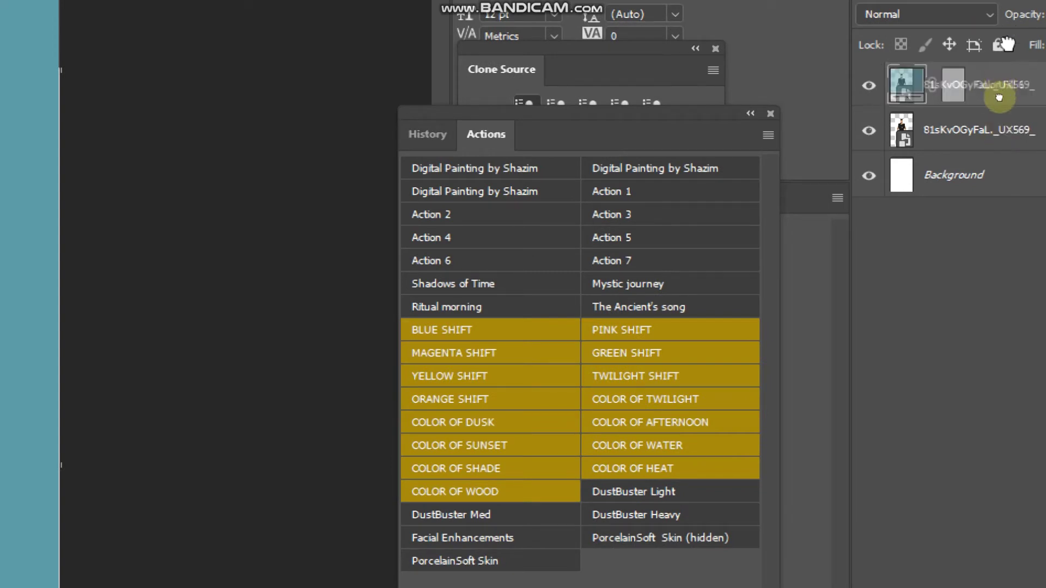
left_click_drag(995, 103, 1002, 174)
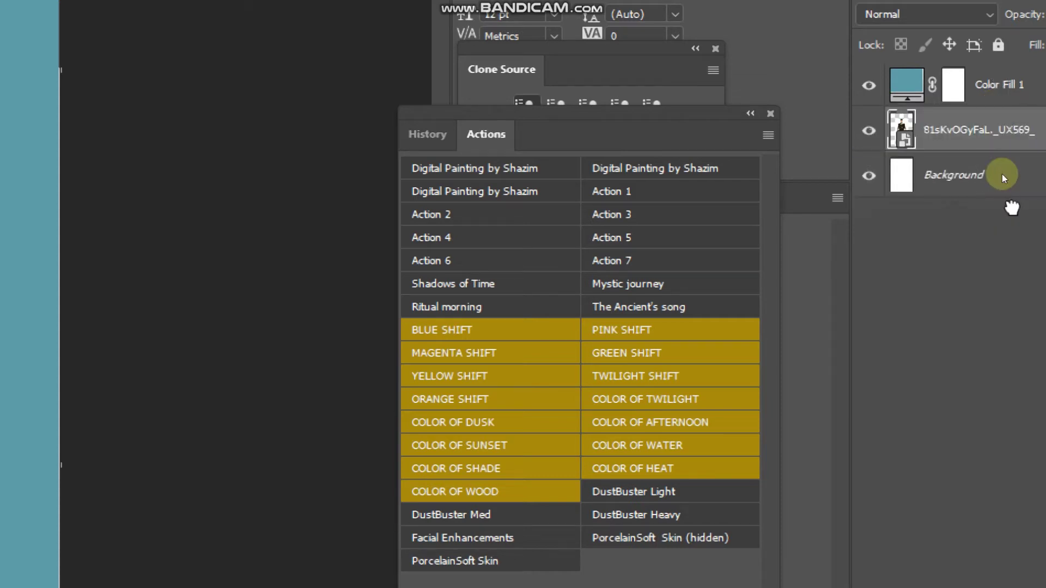
left_click(987, 128)
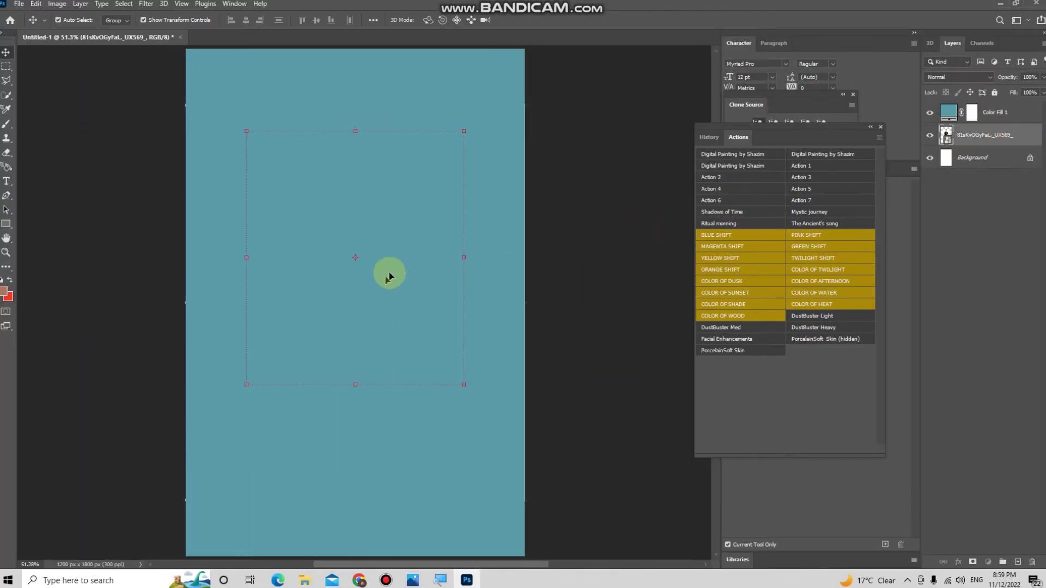
mouse_move(387, 277)
left_mouse_down()
mouse_move(358, 256)
mouse_move(409, 263)
left_mouse_up()
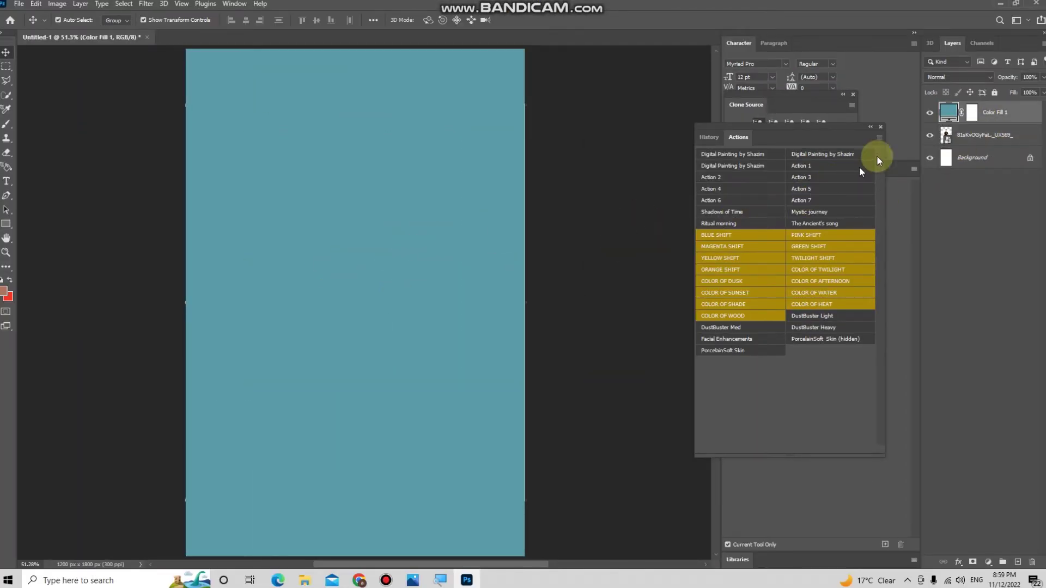
left_click_drag(986, 121, 987, 146)
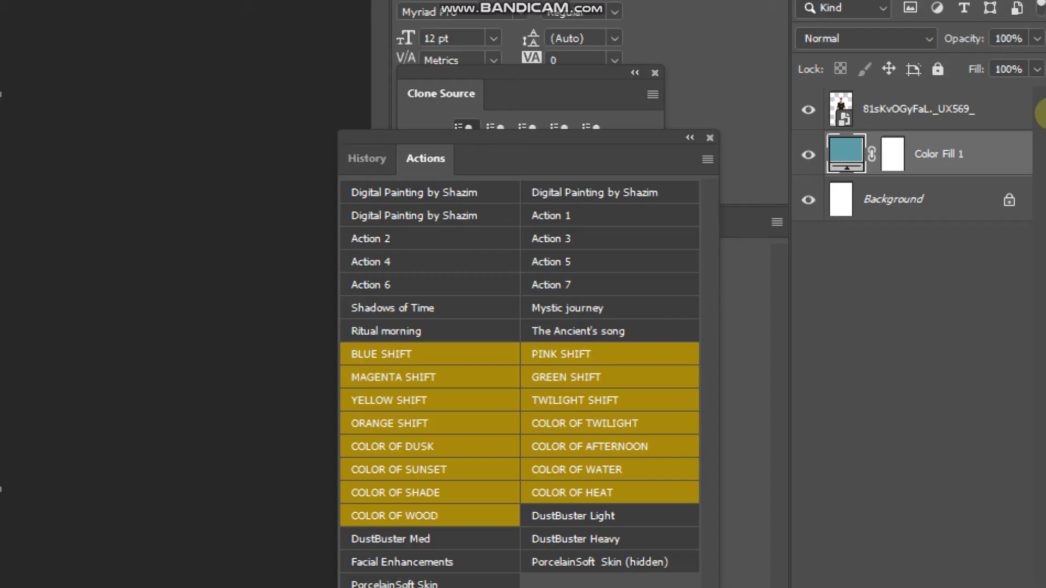
left_click(955, 121)
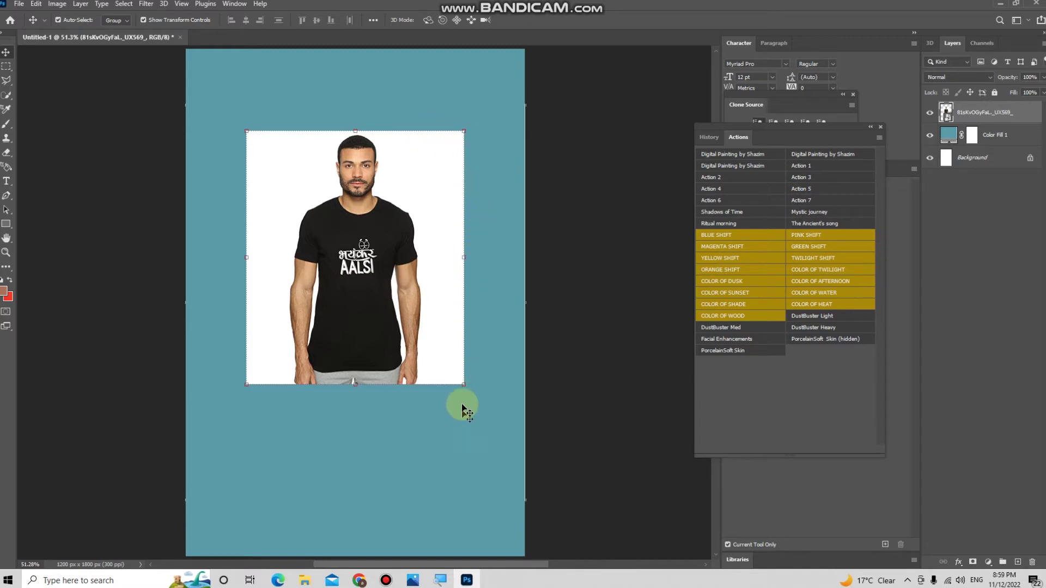
- Shrink the man's photo slightly by dragging its lower-left corner inward
left_click_drag(247, 385, 282, 378)
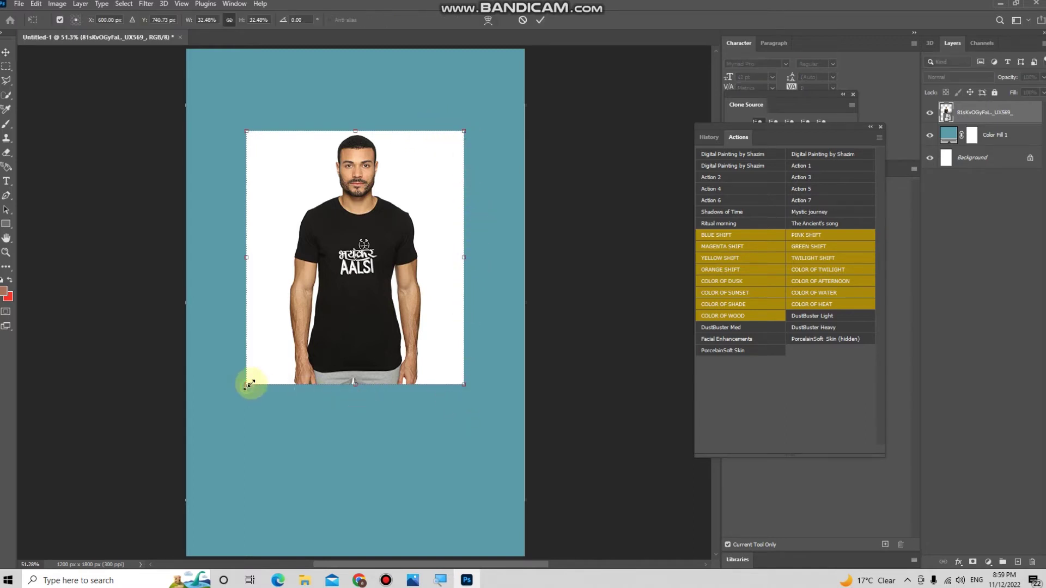
left_click_drag(282, 378, 281, 380)
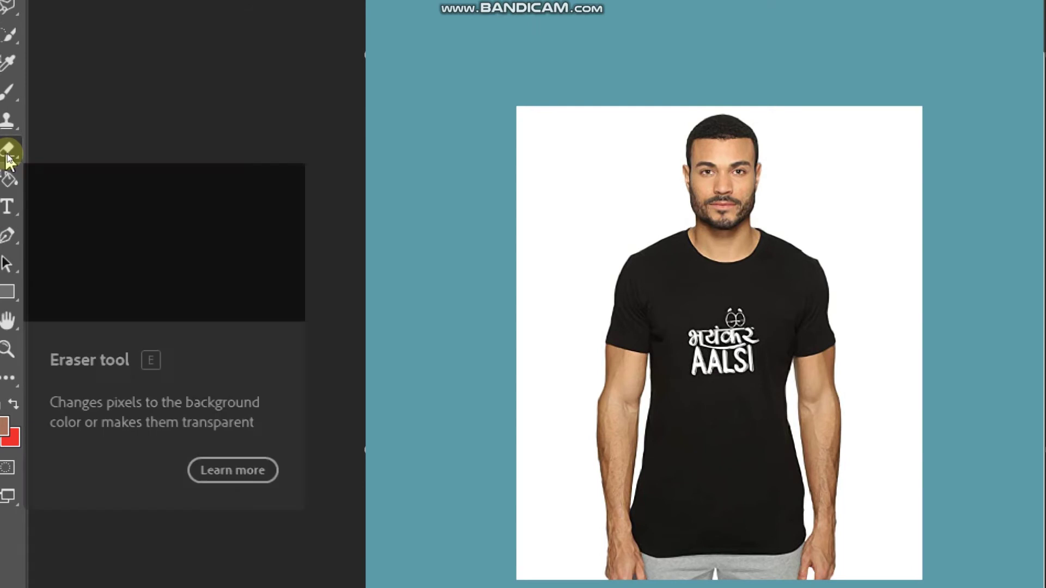
- Rasterize the photo layer and erase the man's white backdrop with the Magic Eraser
left_click(15, 158)
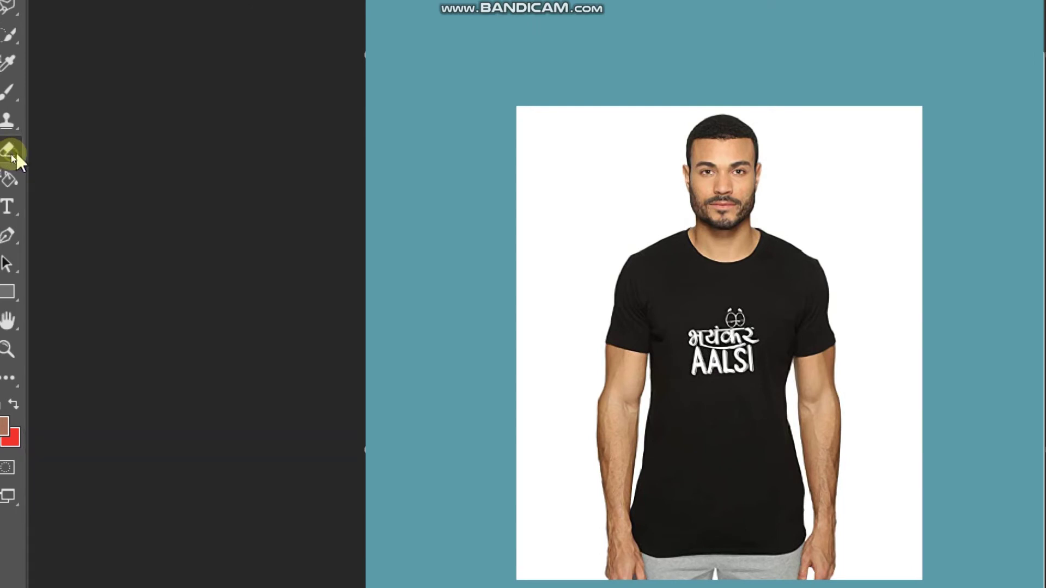
left_click_drag(15, 152, 35, 164)
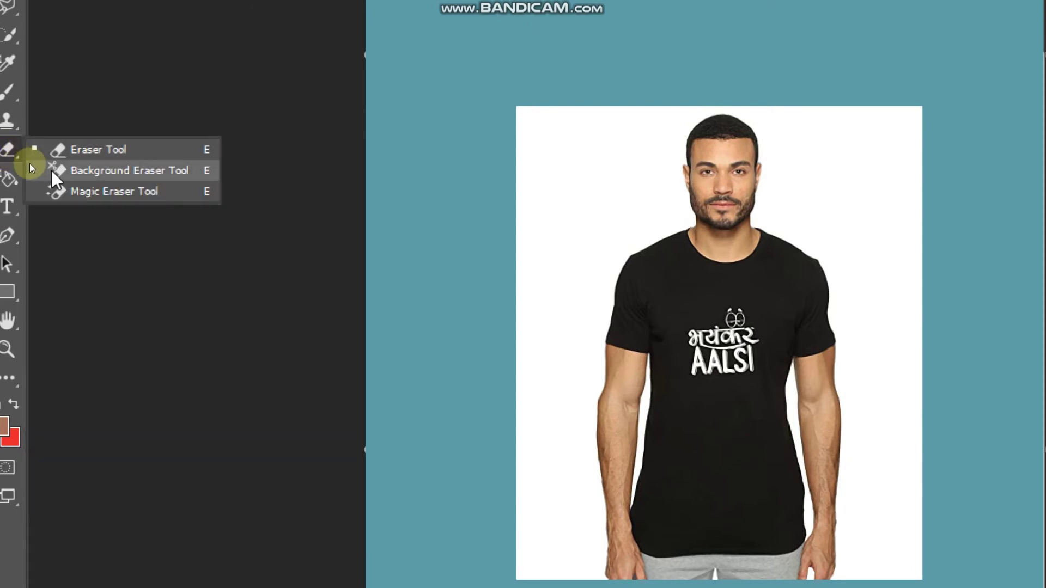
left_click(92, 190)
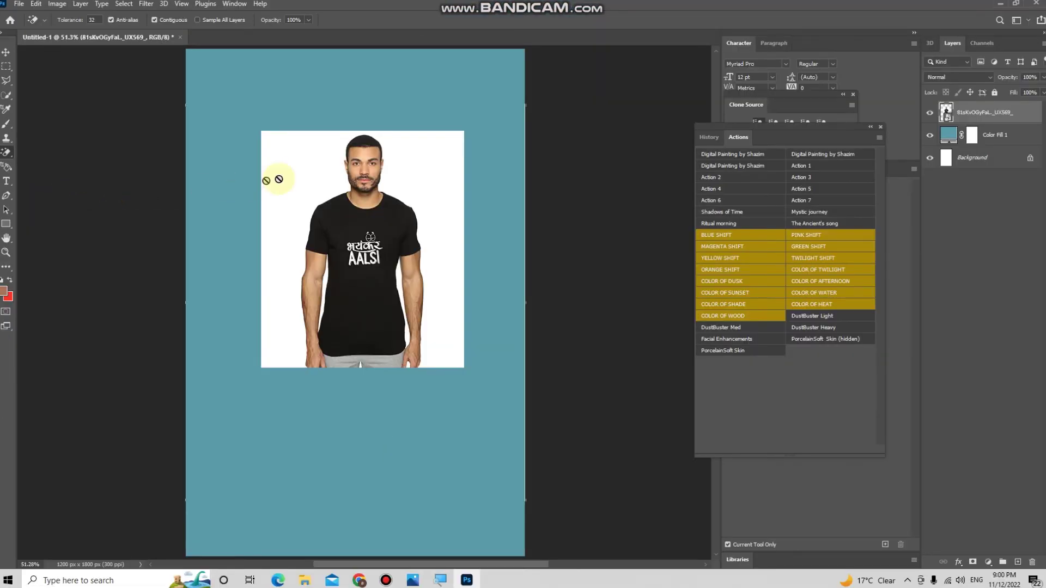
left_click(297, 172)
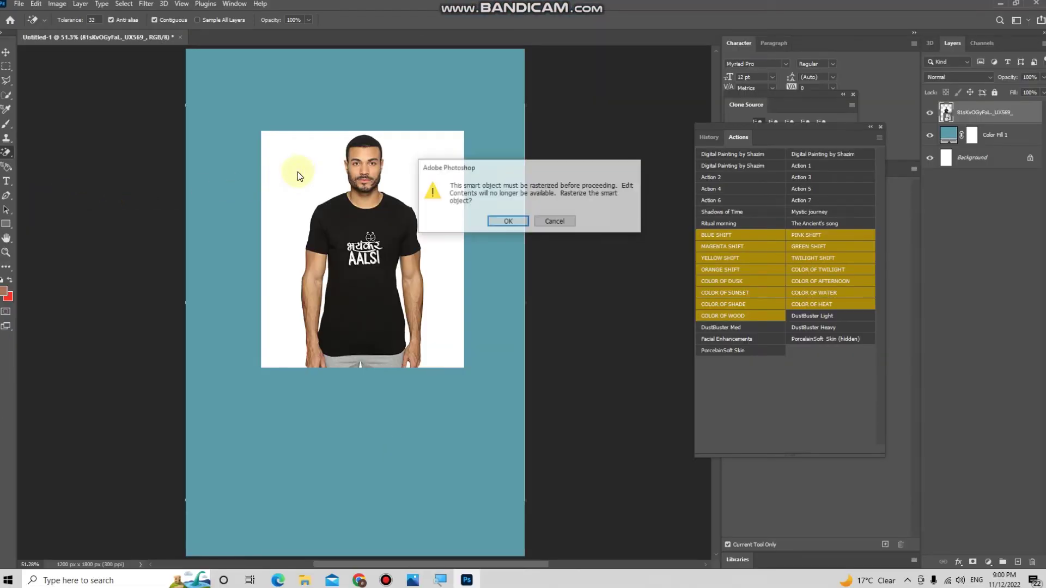
left_click(508, 222)
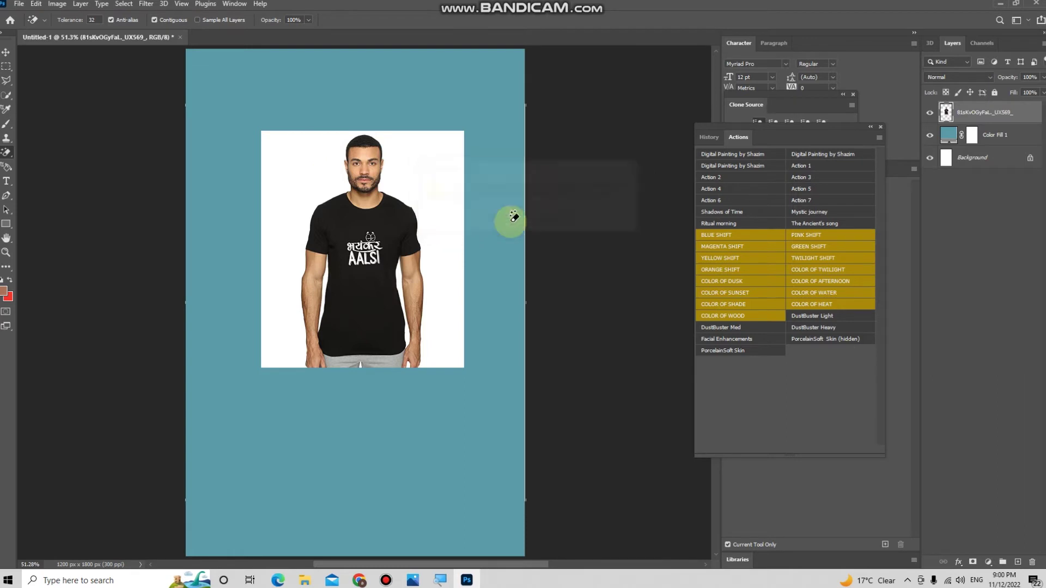
right_click(8, 156)
left_click(37, 170)
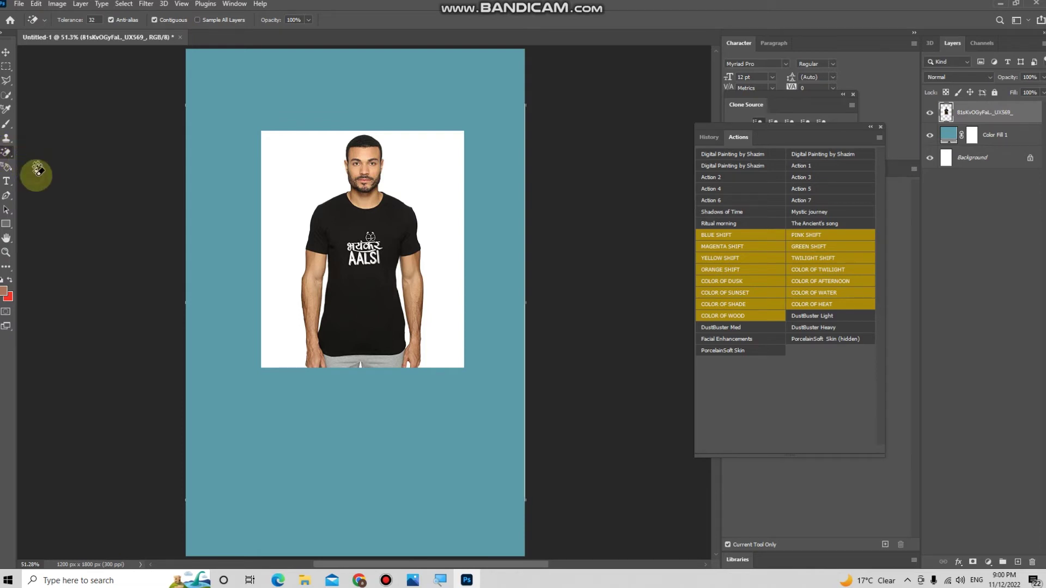
left_click(285, 169)
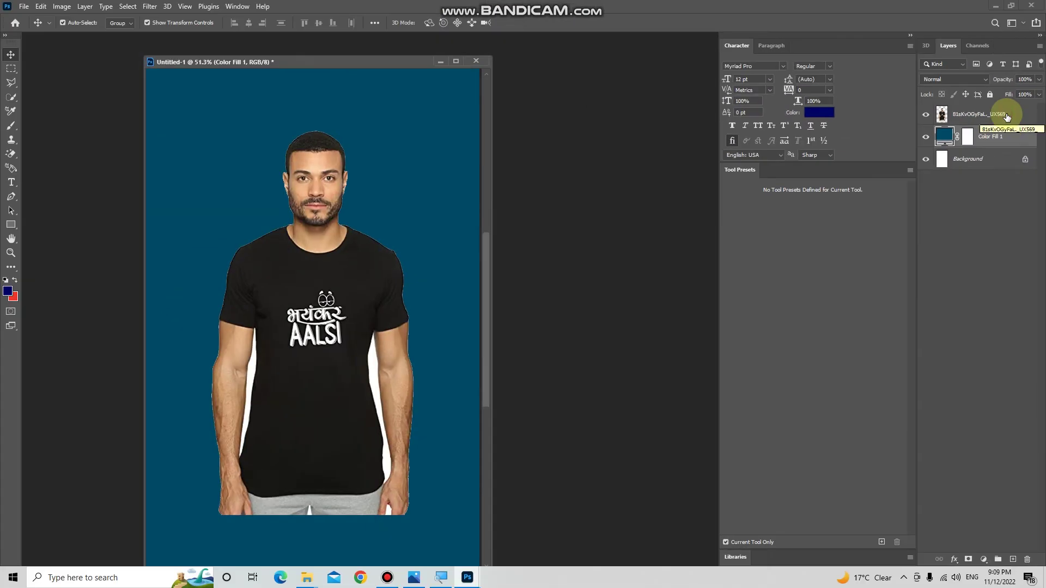
right_click(1005, 113)
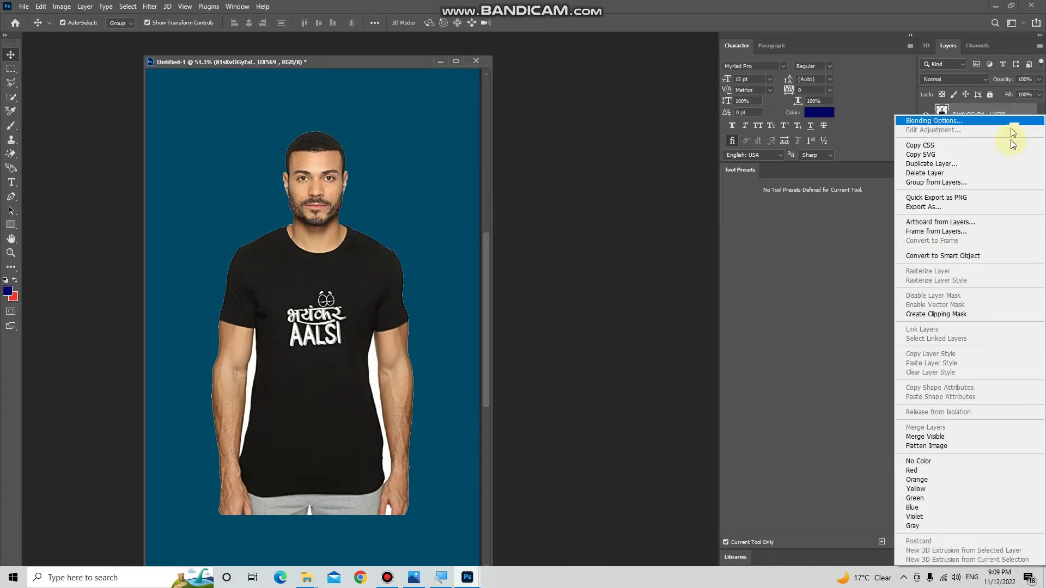
left_click(951, 437)
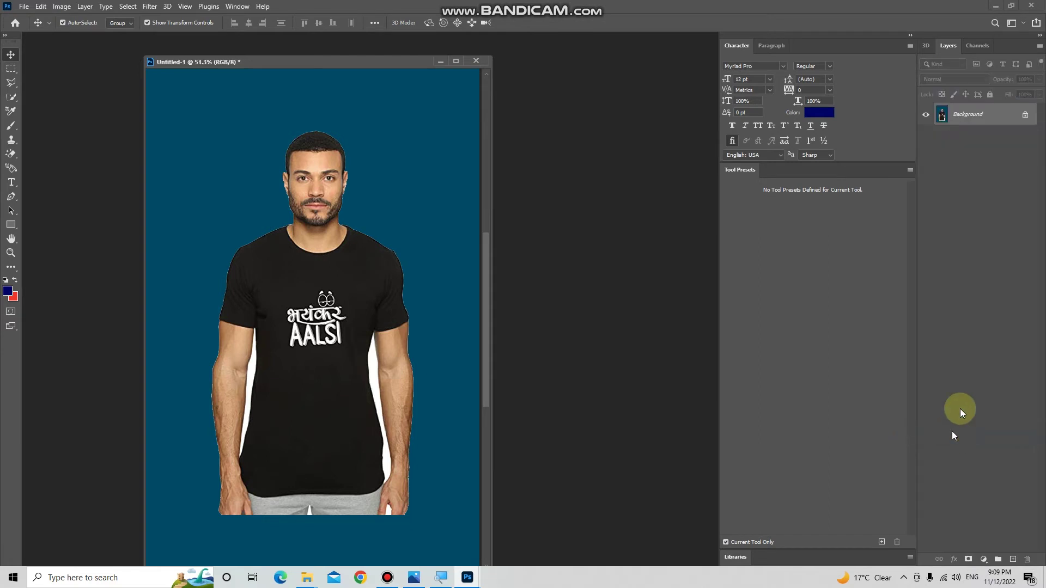
left_click_drag(374, 168, 420, 163)
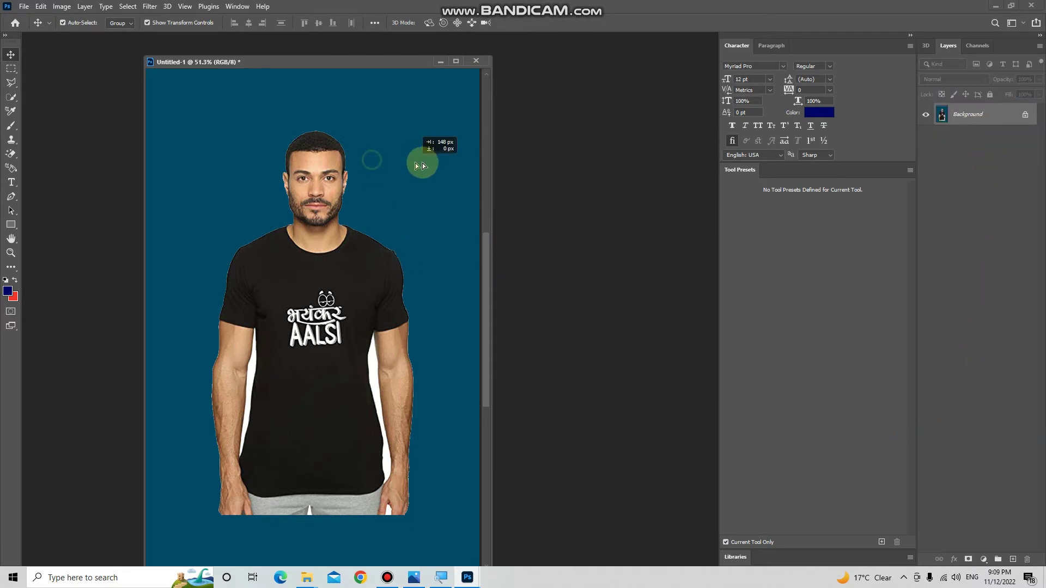
left_click(608, 240)
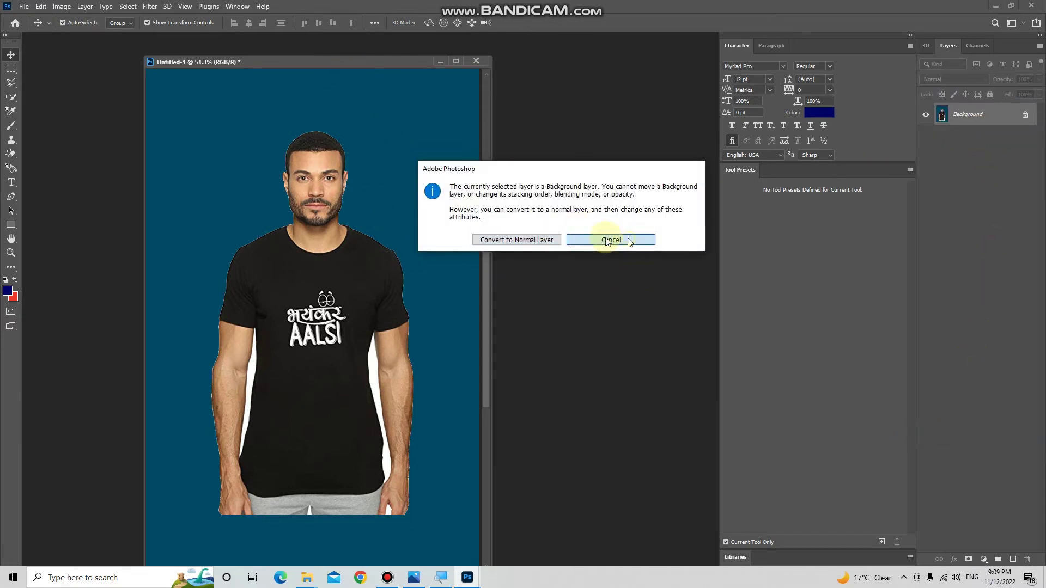
left_click_drag(391, 61, 412, 59)
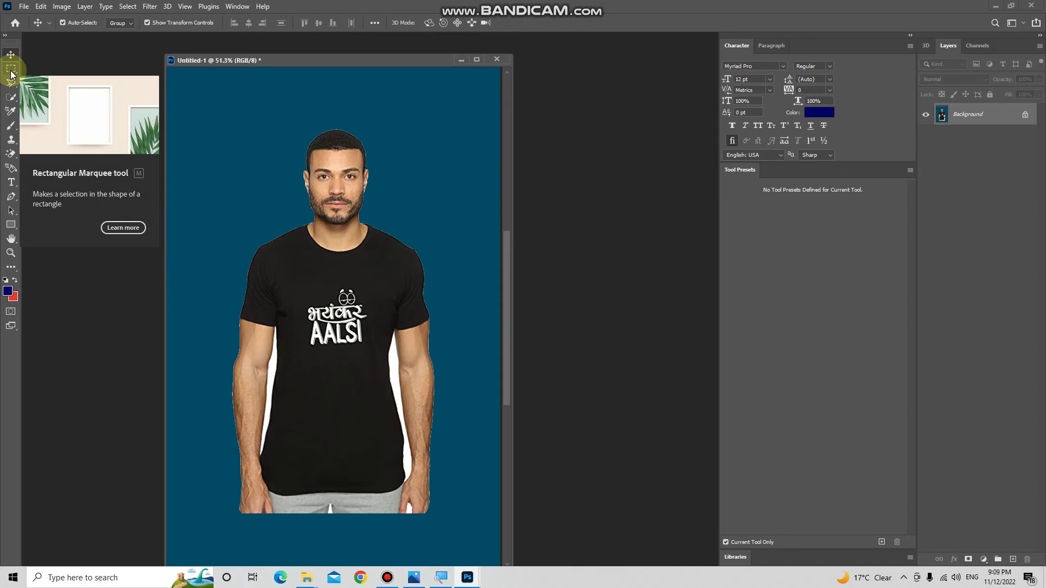
key("ctrl")
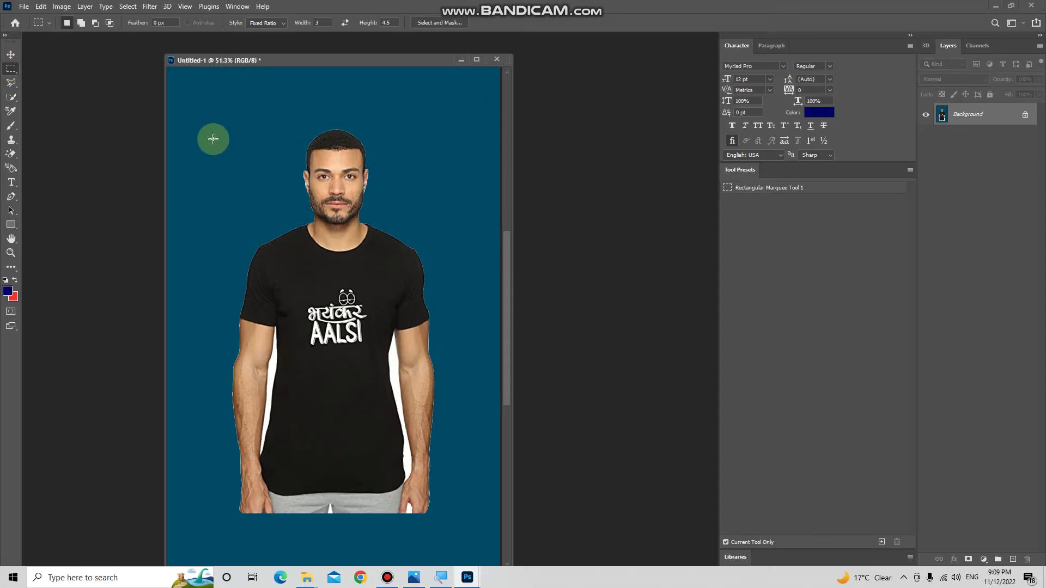
- Draw a 3 x 4.5 fixed-ratio selection and position it over the man's head and shoulders
mouse_move(208, 136)
left_mouse_down()
mouse_move(457, 227)
mouse_move(379, 223)
mouse_move(415, 279)
left_mouse_up()
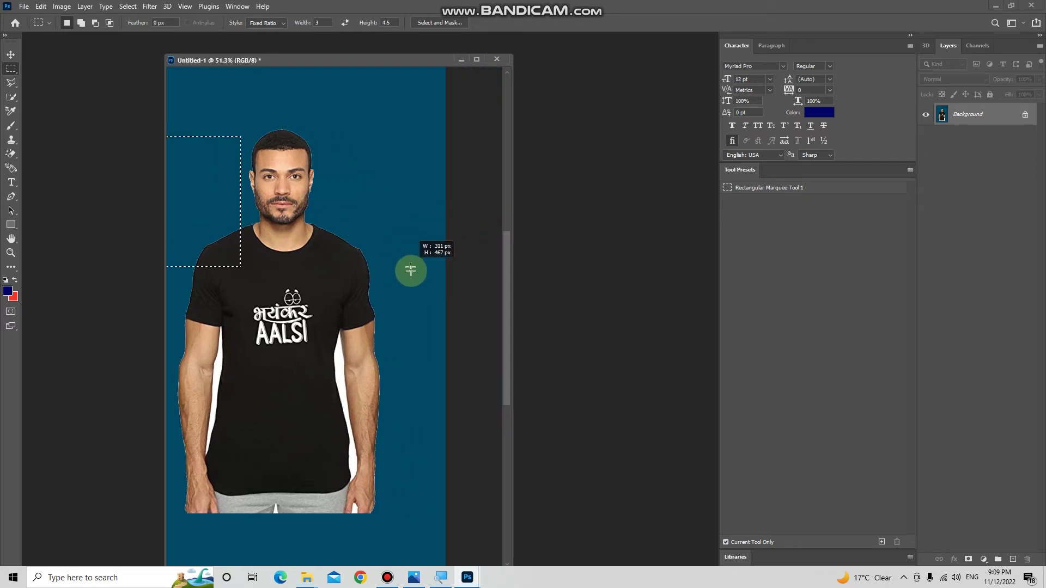
left_click_drag(415, 280, 417, 282)
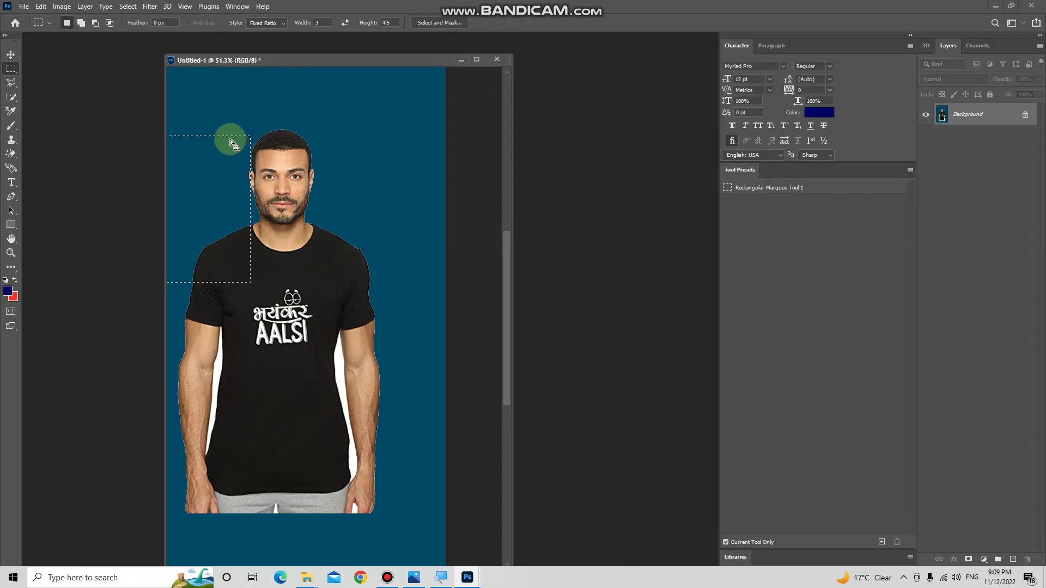
left_click_drag(226, 145, 301, 147)
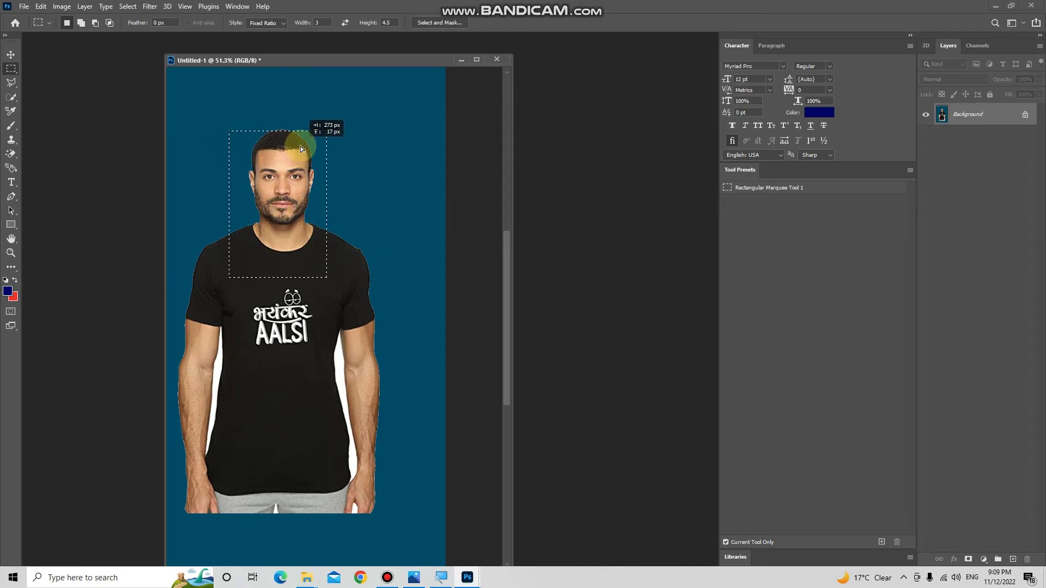
left_click_drag(301, 147, 300, 146)
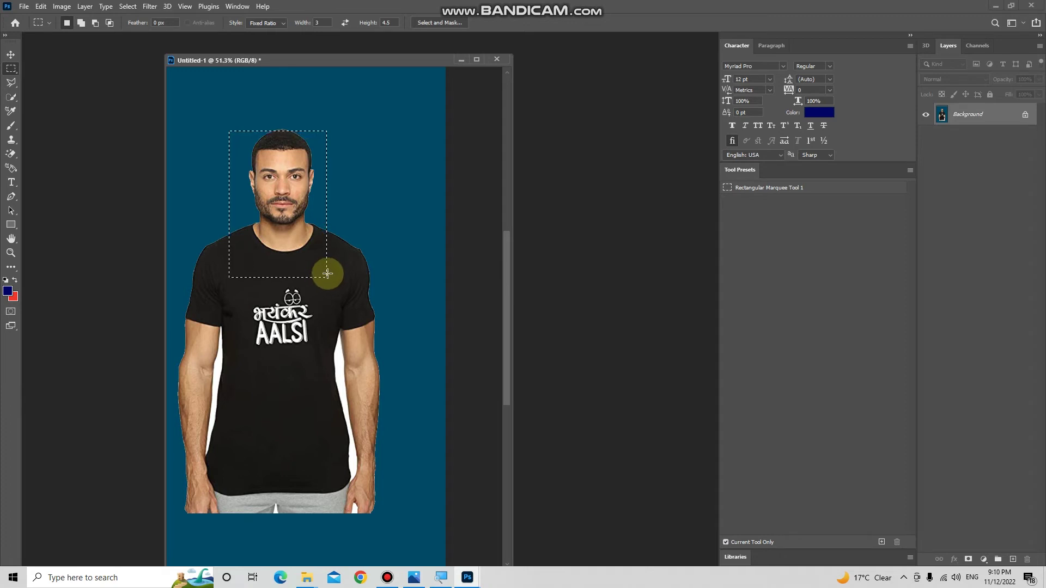
mouse_move(325, 276)
left_mouse_down()
mouse_move(340, 282)
mouse_move(319, 264)
left_mouse_up()
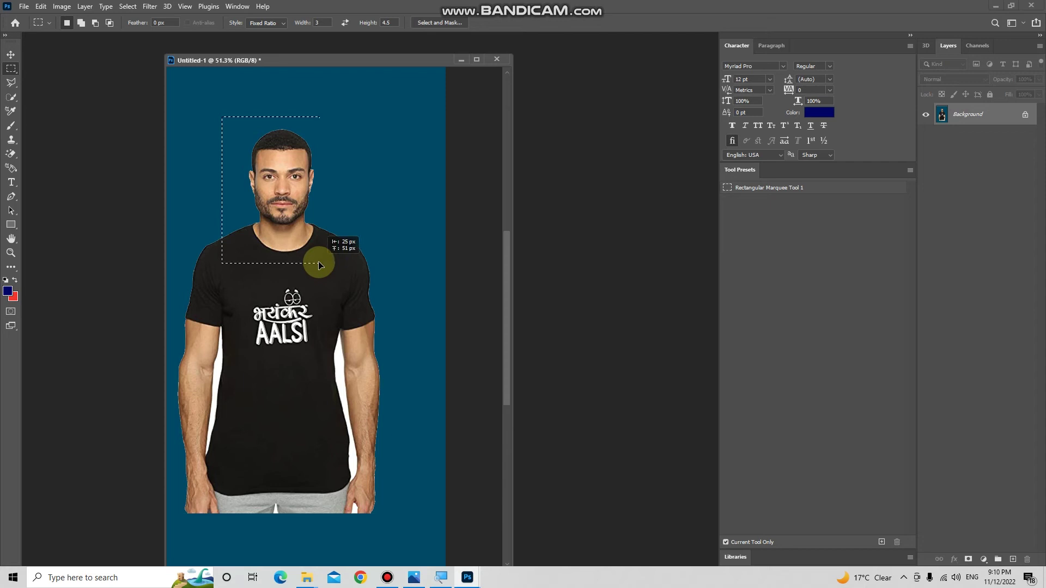
left_click_drag(319, 265, 300, 249)
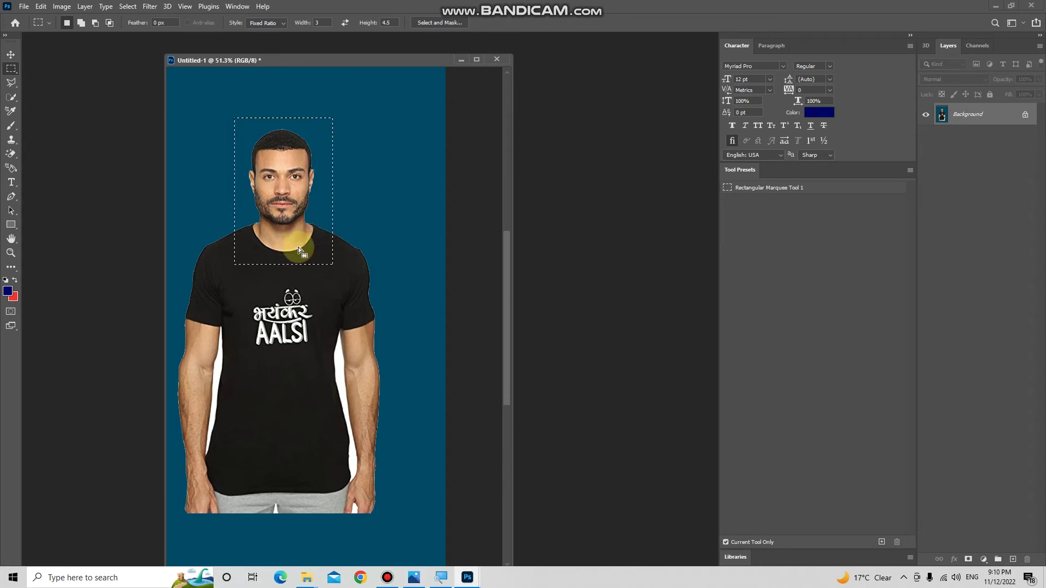
mouse_move(301, 249)
left_mouse_down()
mouse_move(291, 256)
mouse_move(295, 242)
left_mouse_up()
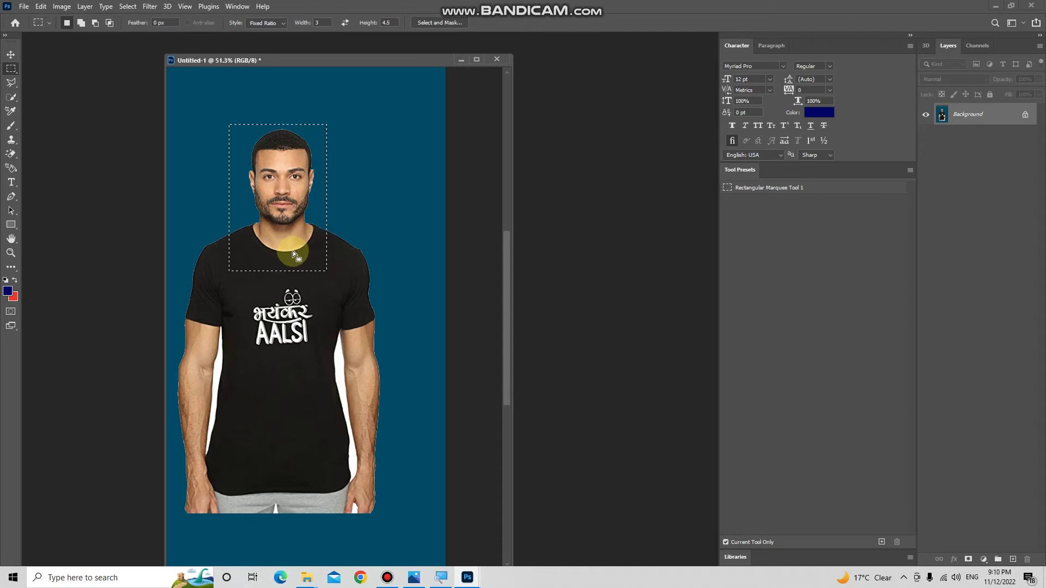
left_click_drag(296, 241, 293, 248)
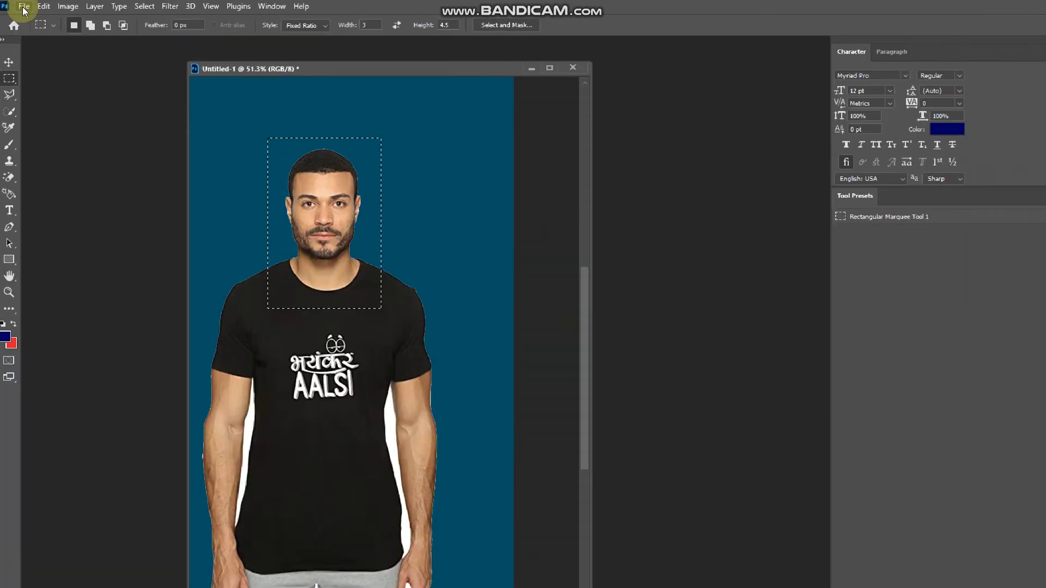
- Create a new blank document from the Portrait 2x3 in, 300 ppi preset
left_click(24, 11)
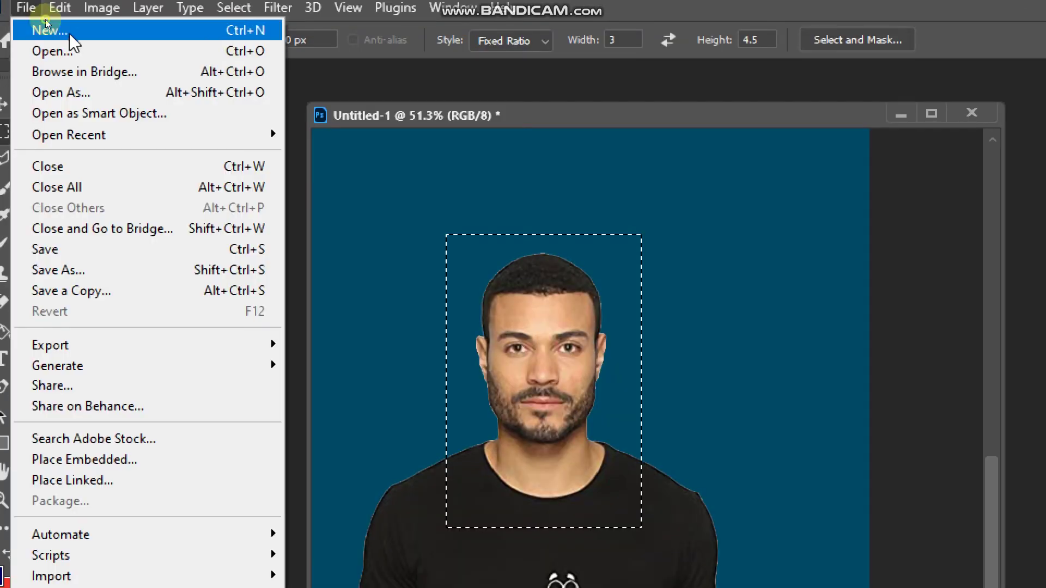
left_click(49, 30)
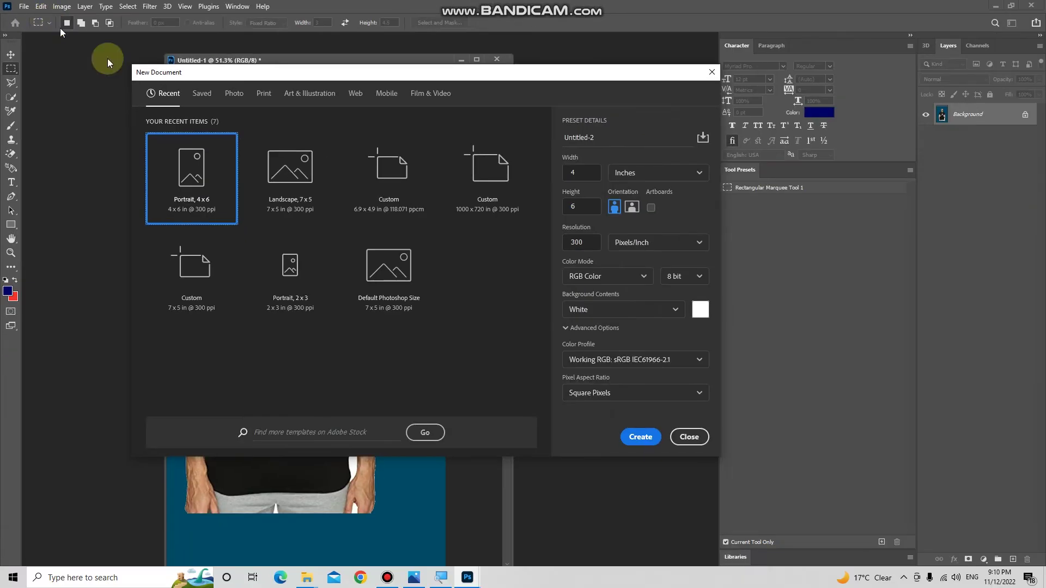
left_click(276, 274)
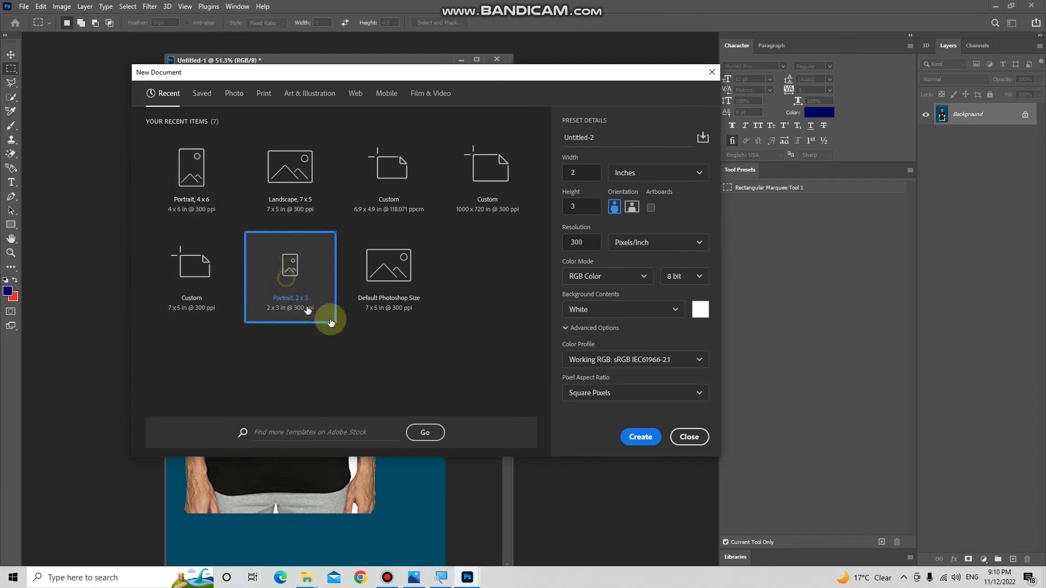
left_click(641, 438)
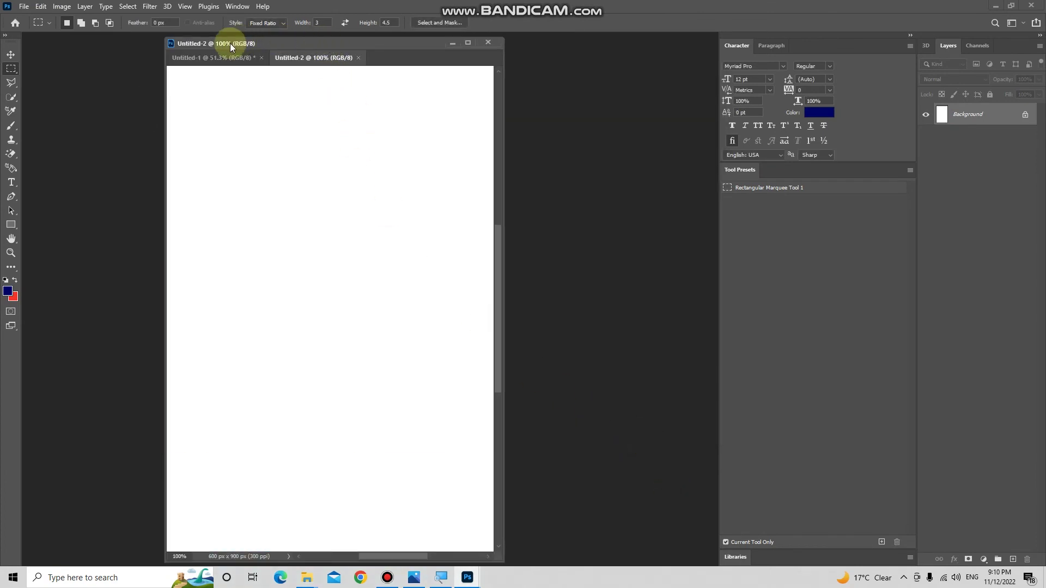
- Float the photo and the blank document as side-by-side windows, photo on the left
mouse_move(264, 40)
left_mouse_down()
mouse_move(424, 71)
mouse_move(435, 255)
left_mouse_up()
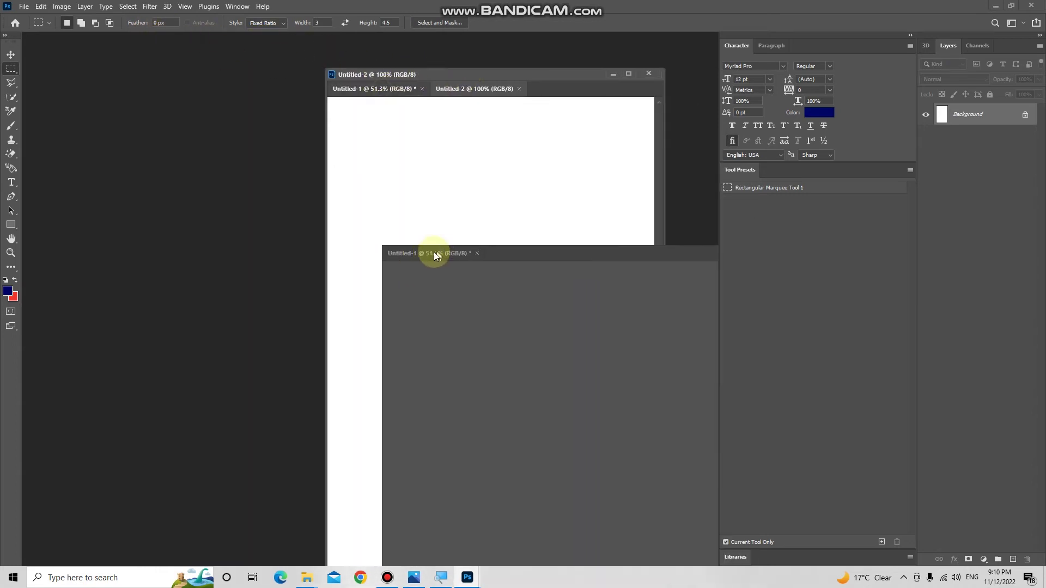
left_click_drag(387, 76, 118, 70)
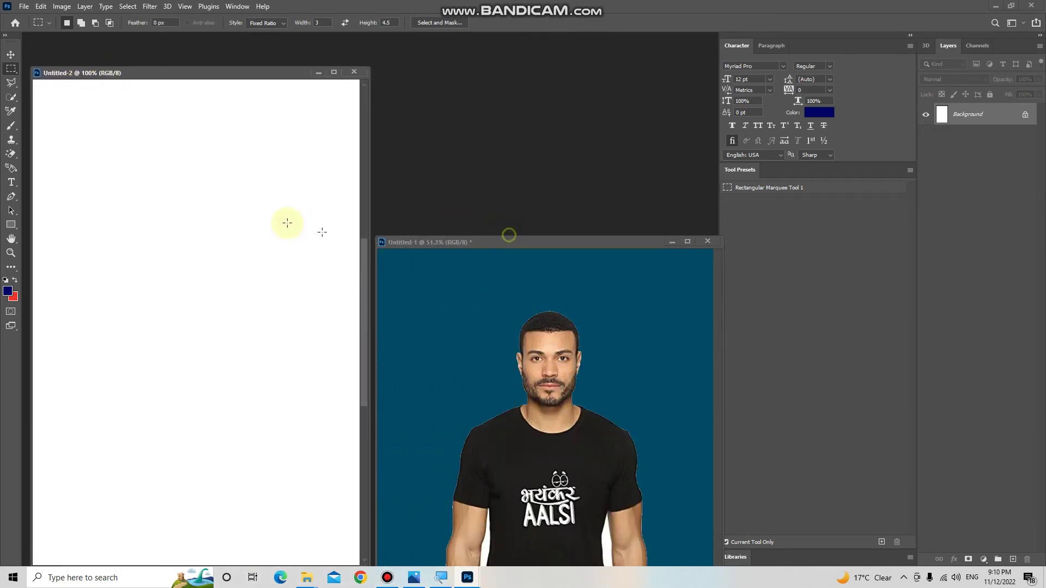
left_click_drag(572, 243, 202, 172)
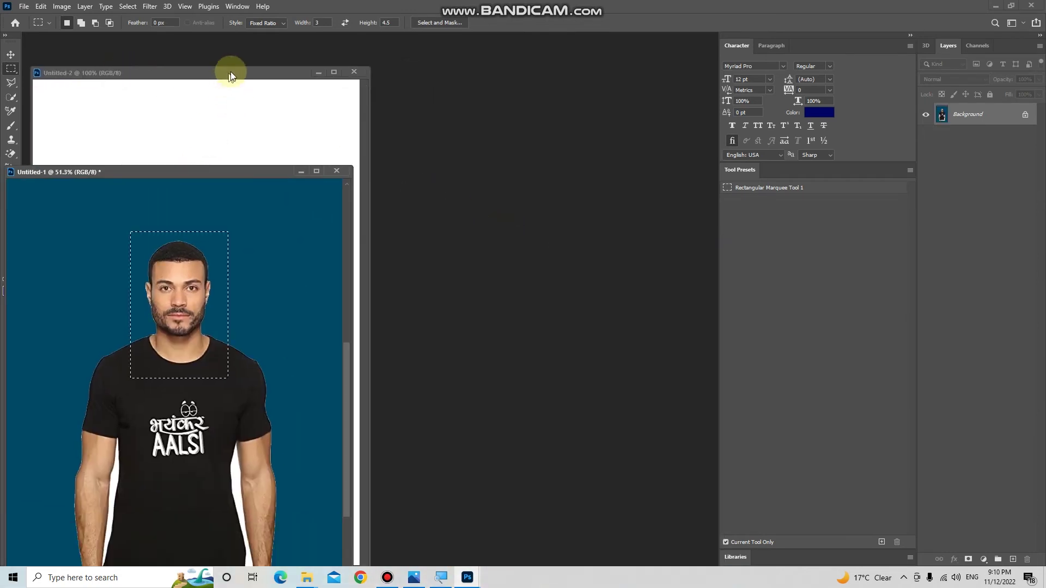
left_click_drag(231, 71, 563, 76)
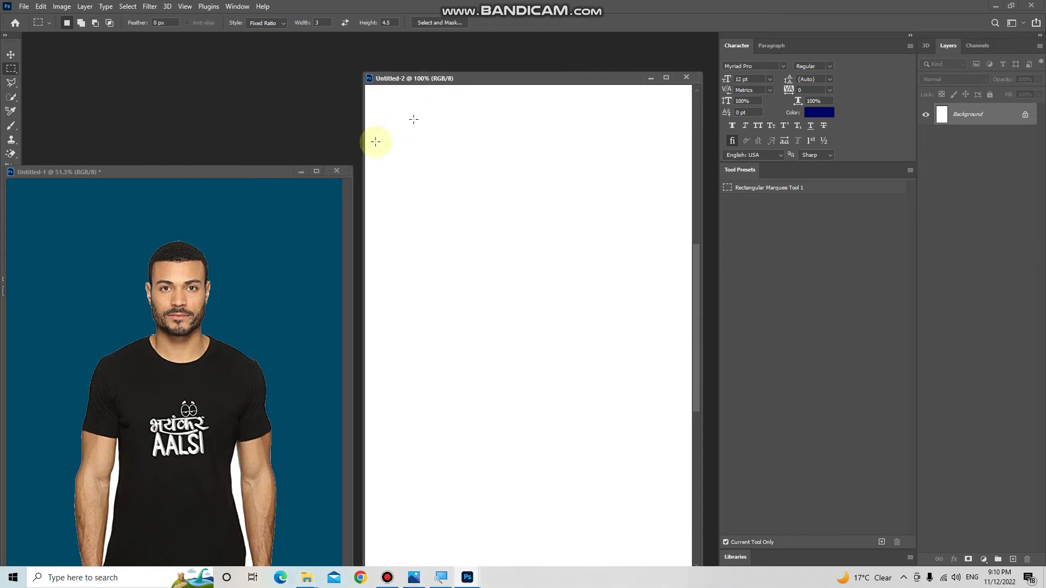
left_click_drag(267, 171, 276, 51)
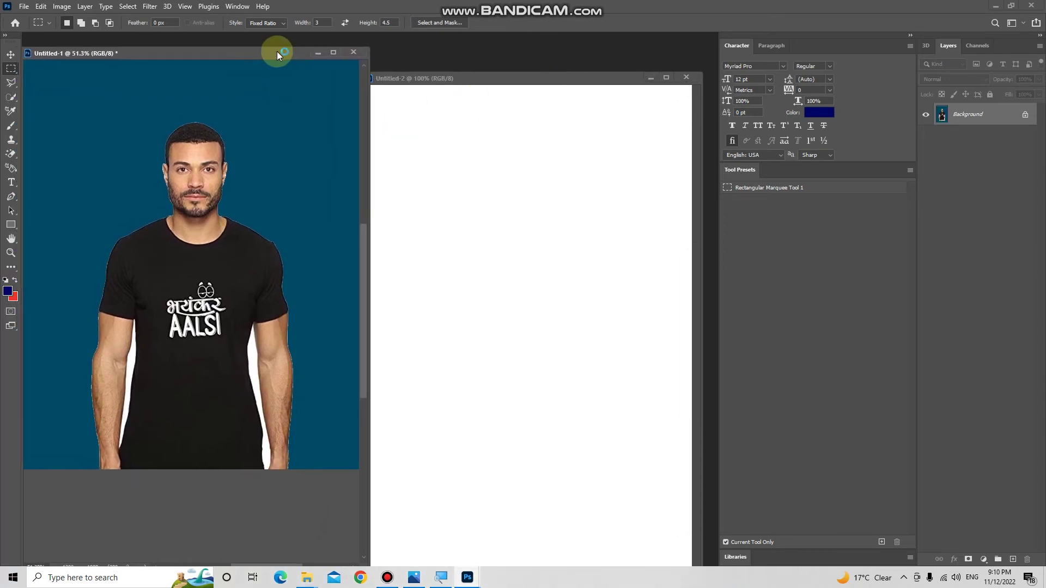
left_click_drag(485, 77, 527, 52)
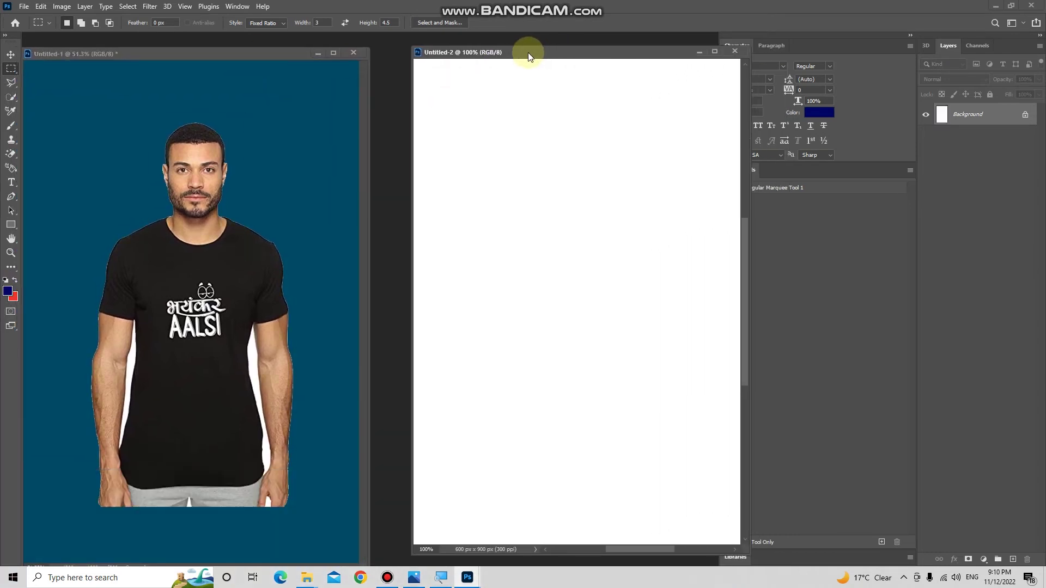
left_click_drag(147, 112, 245, 260)
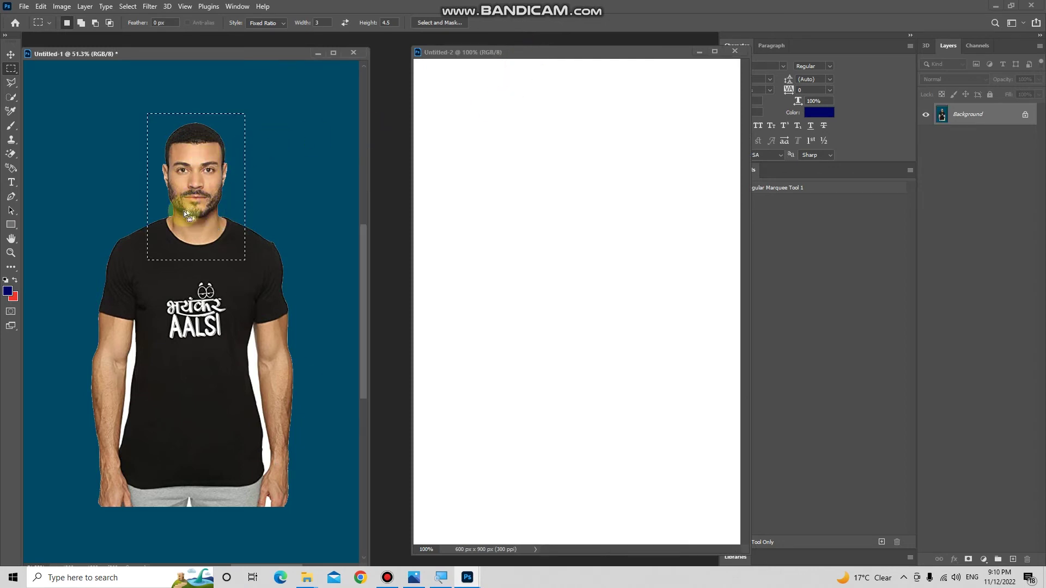
left_click(11, 68)
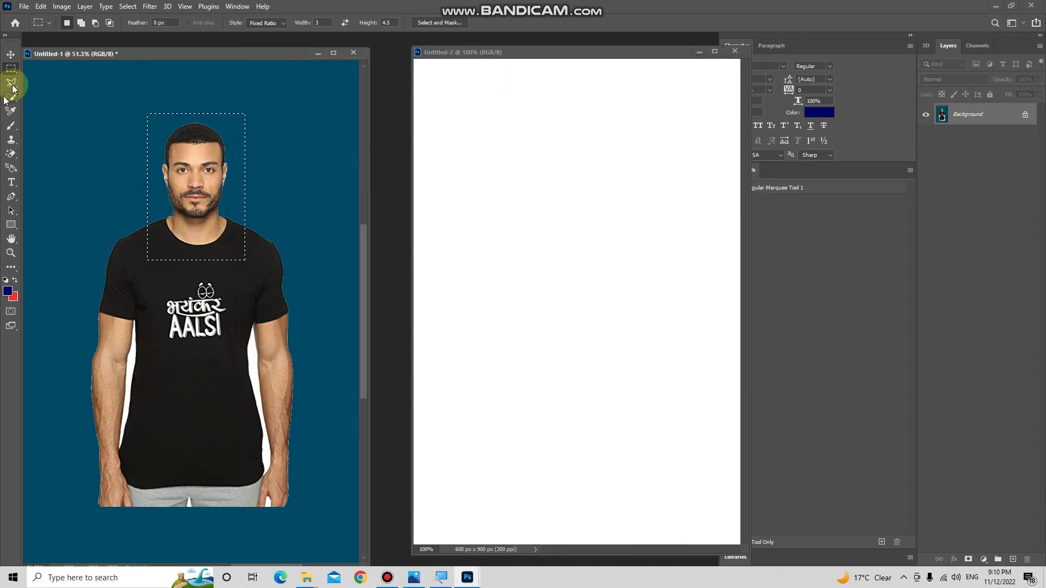
- Drag the head-and-shoulders crop into Untitled-2 and scale it down to about 55%
left_click(10, 55)
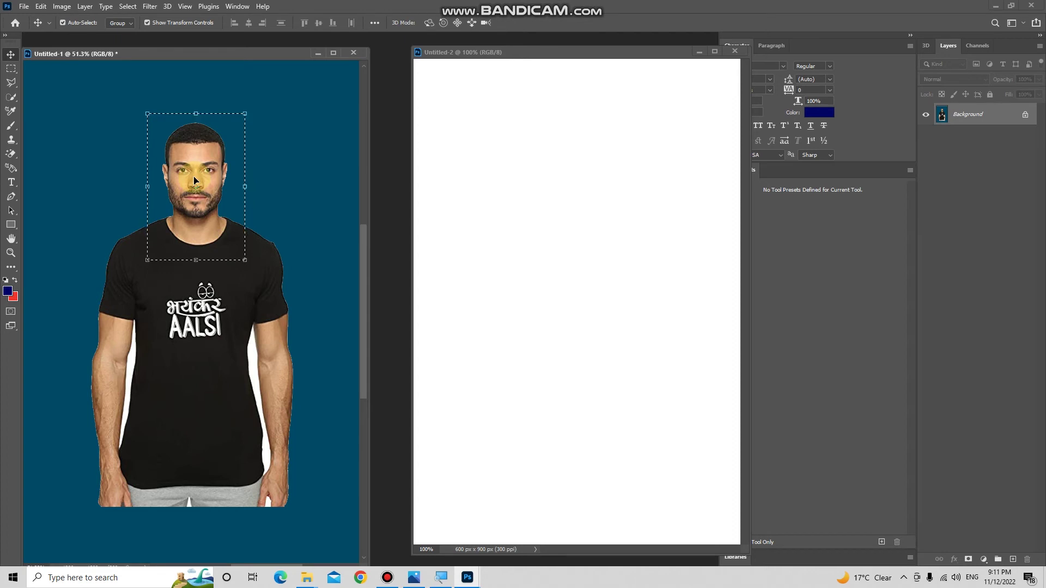
mouse_move(194, 178)
left_mouse_down()
mouse_move(565, 179)
mouse_move(518, 202)
left_mouse_up()
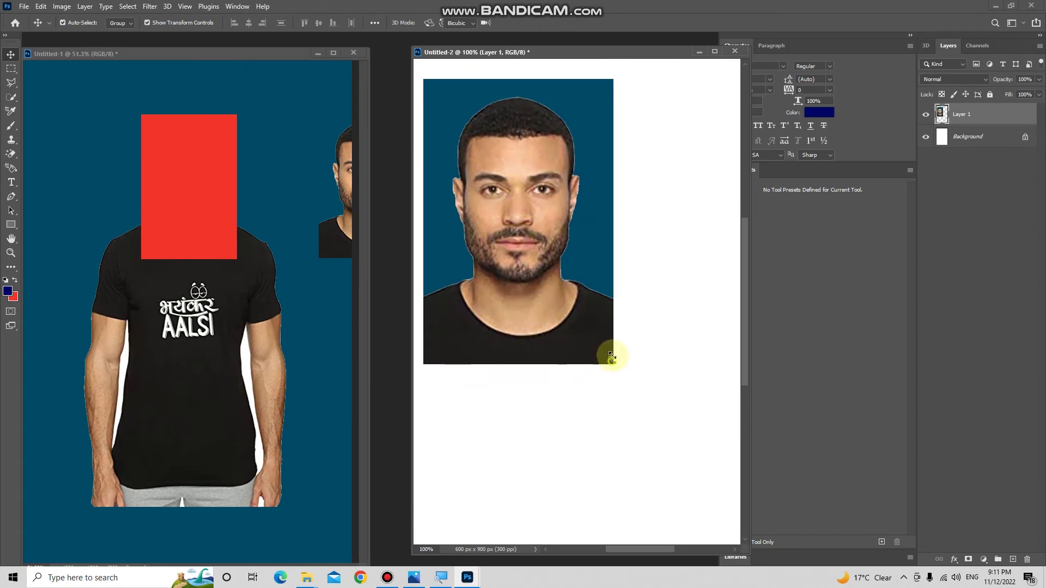
left_click_drag(611, 360, 559, 279)
left_click_drag(501, 198, 548, 201)
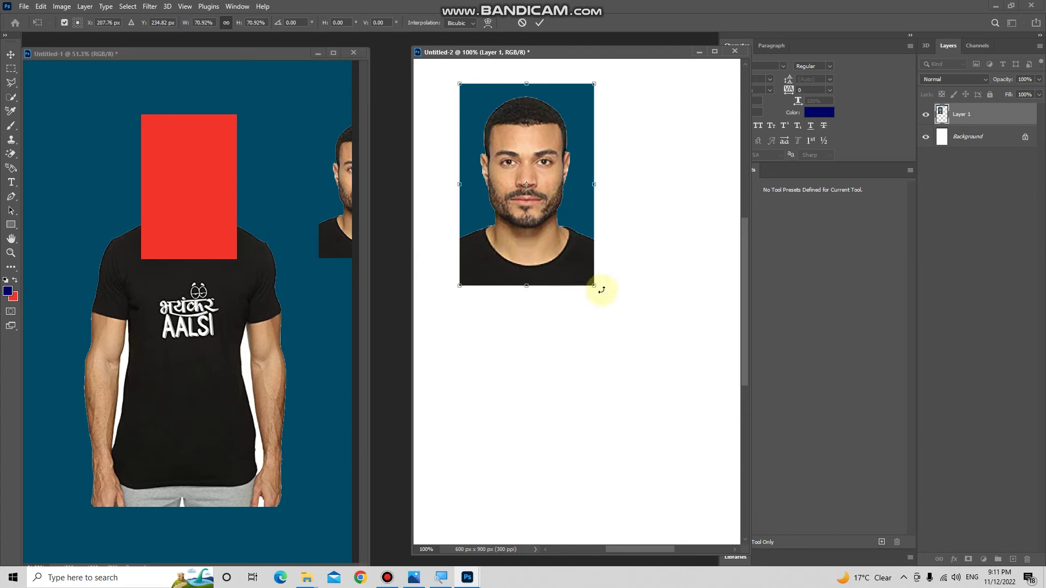
left_click_drag(592, 282, 565, 240)
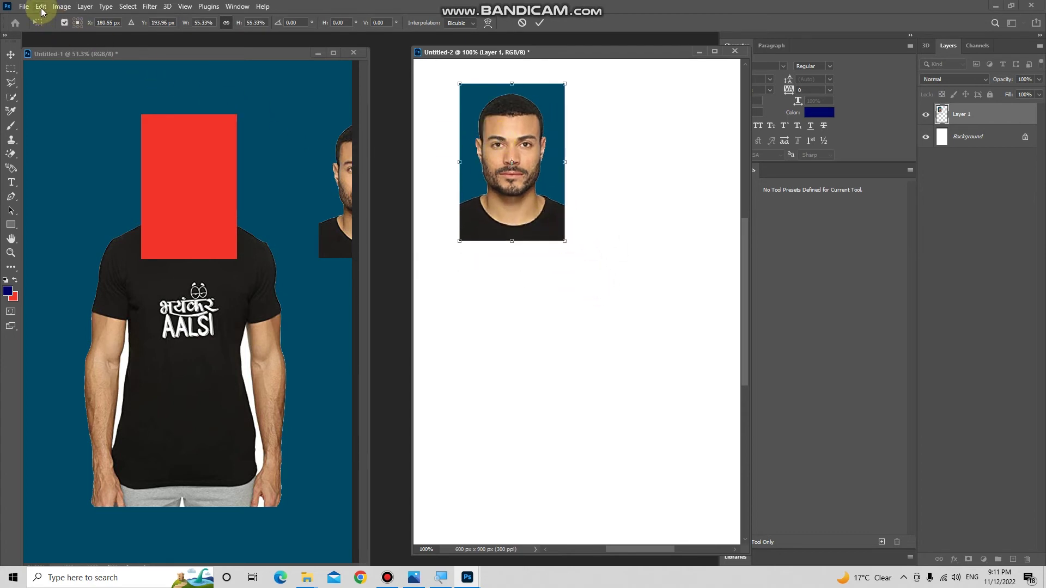
- Commit the pending transform of the pasted portrait
left_click(41, 7)
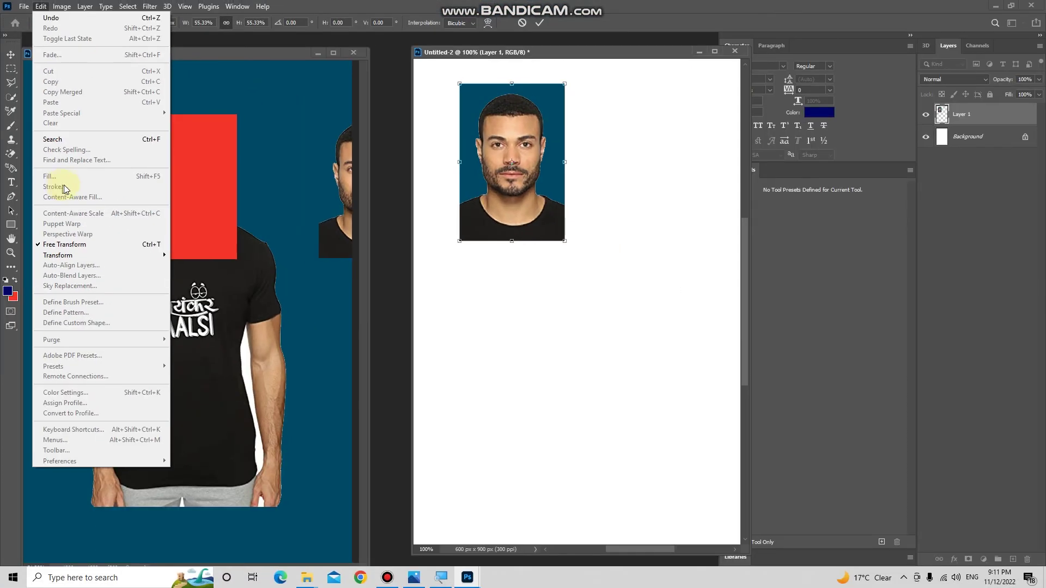
left_click(509, 158)
left_click(951, 112)
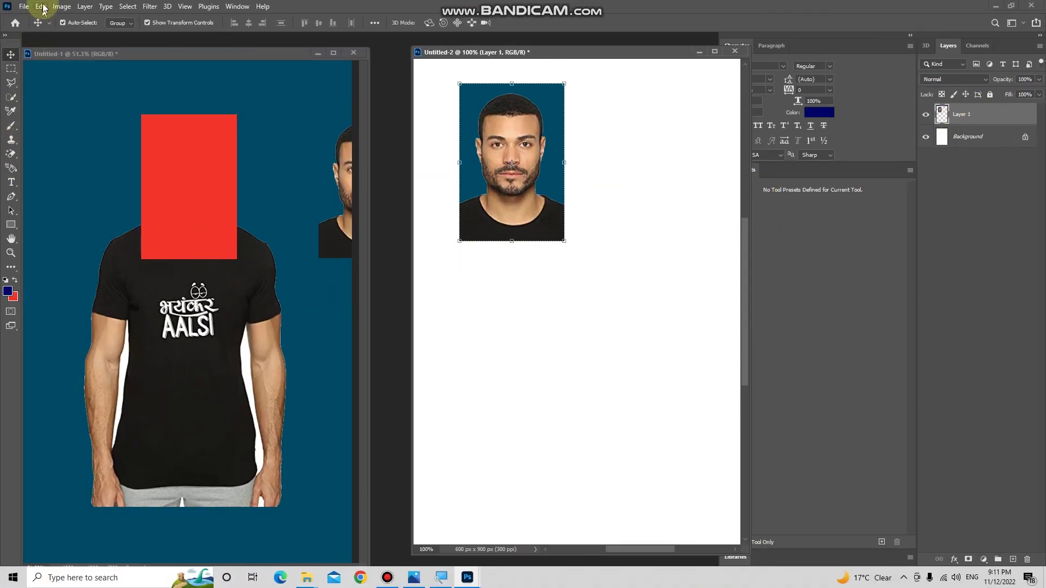
left_click(43, 7)
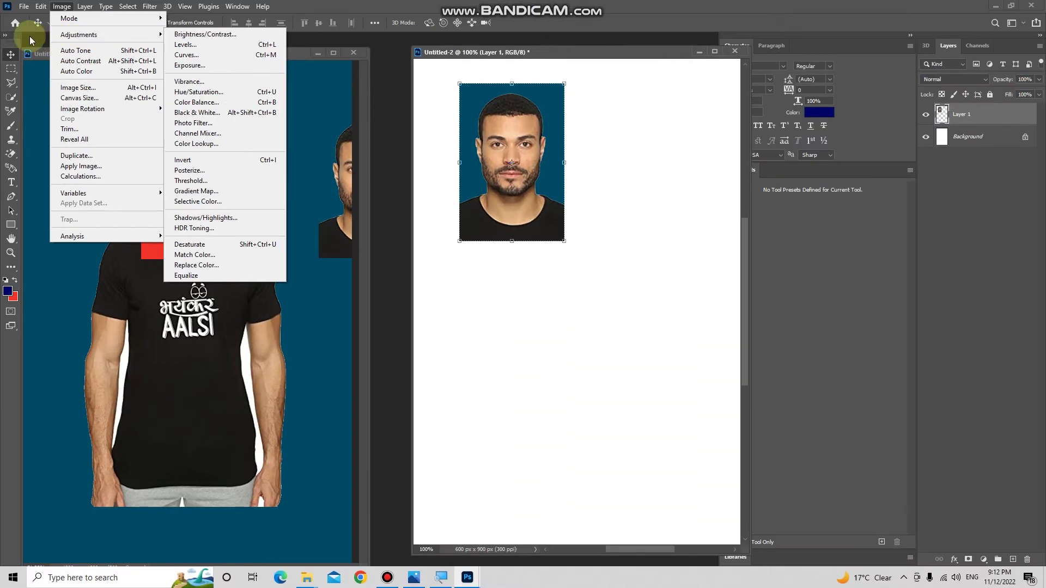
key("Escape")
- Apply a black stroke border around the portrait selection
left_click(40, 6)
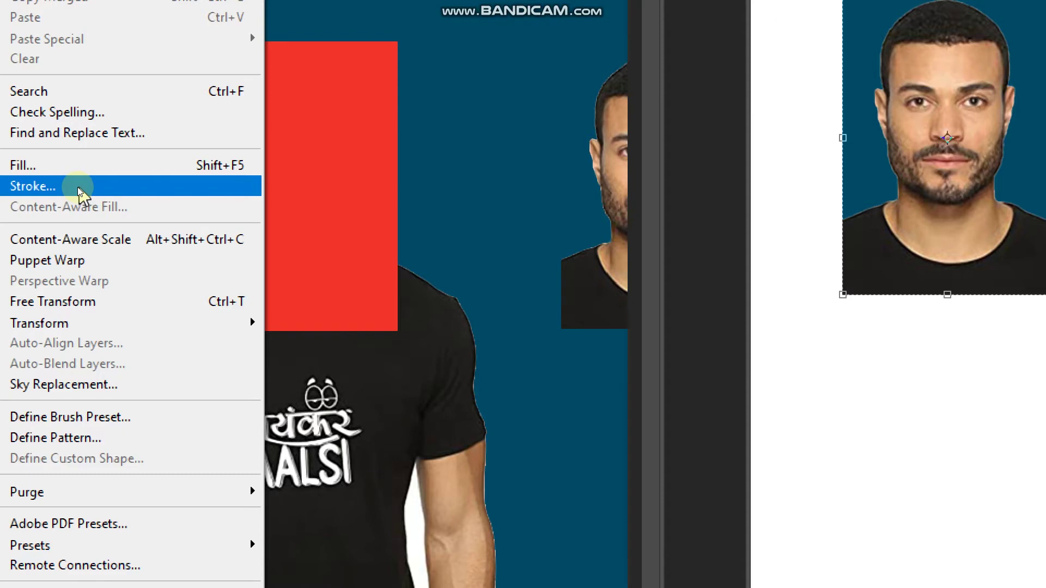
left_click(76, 188)
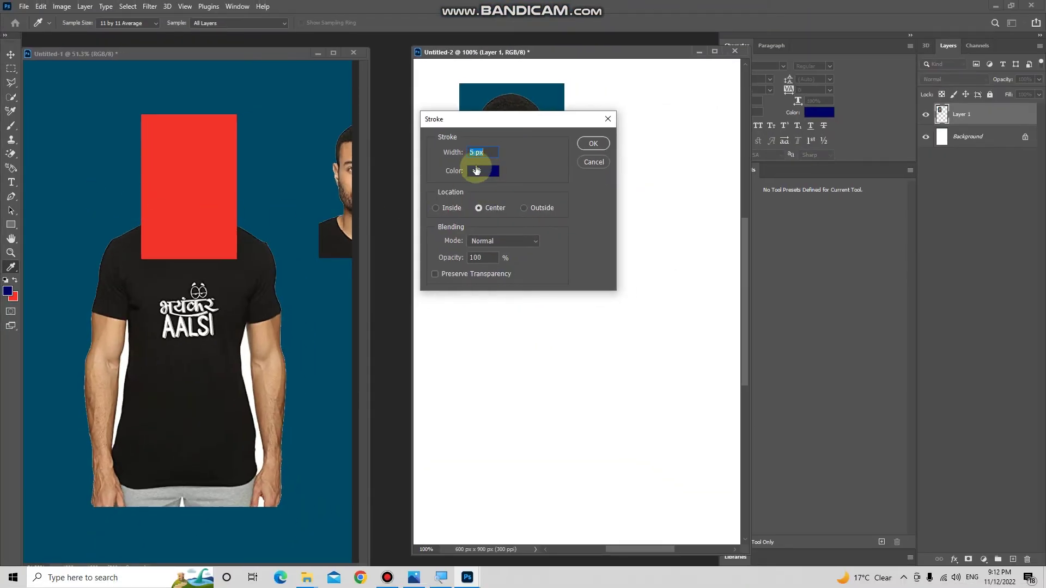
left_click(476, 171)
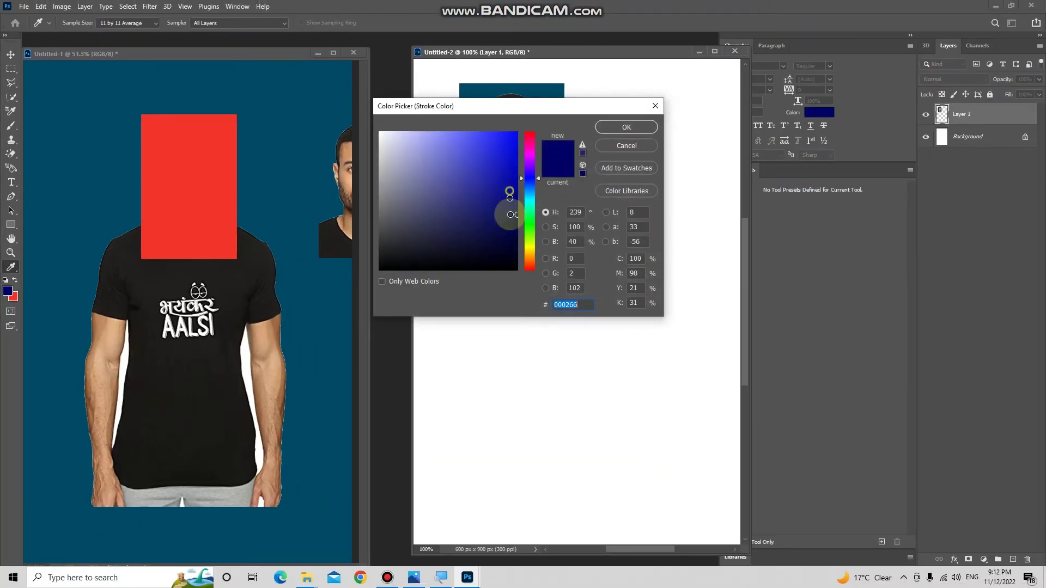
left_click(626, 126)
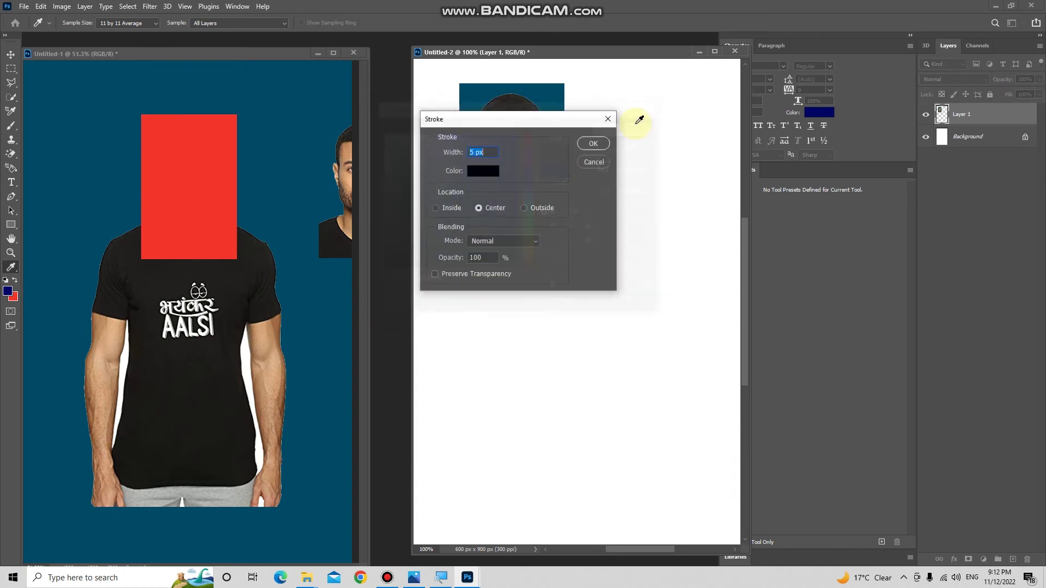
left_click(594, 143)
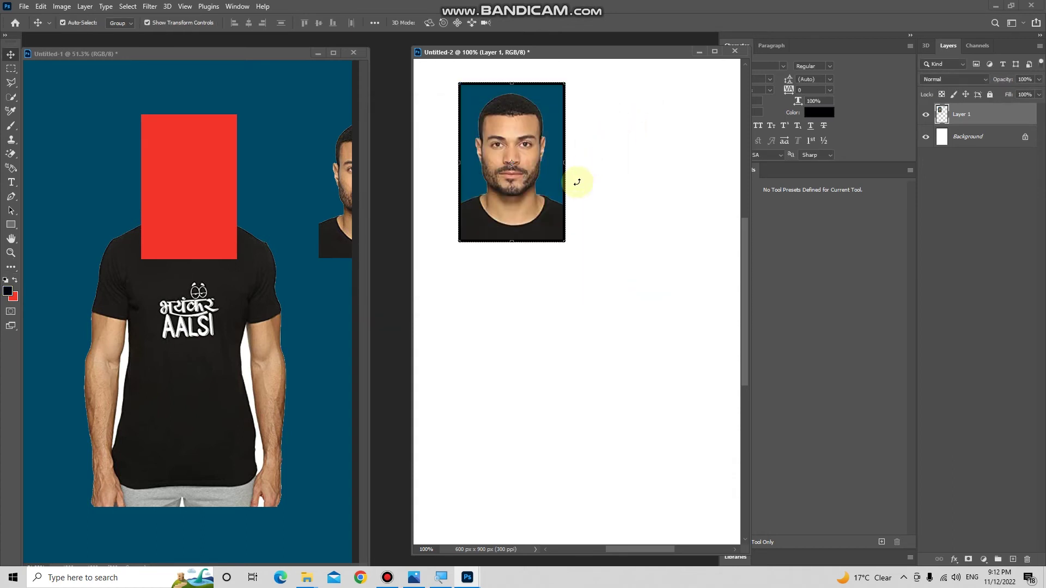
key("ctrl+t")
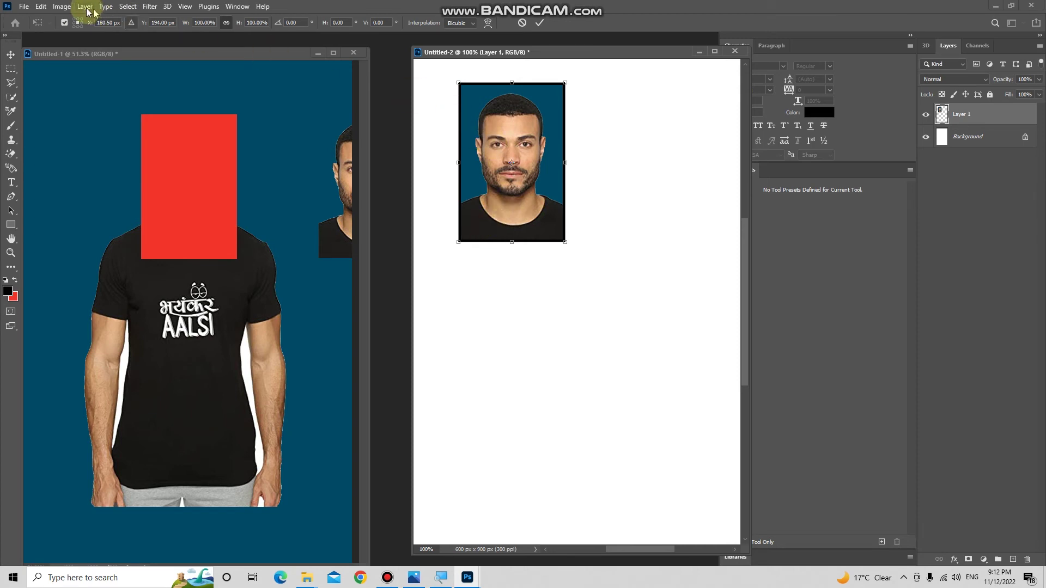
- Reapply the black border stroke at 3 px width, then deselect
left_click(43, 6)
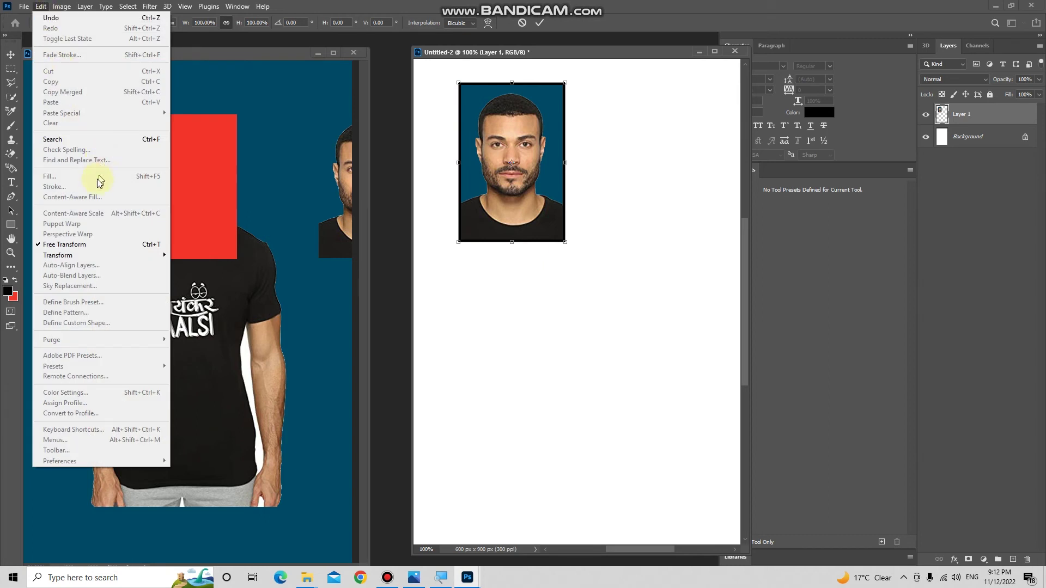
left_click(984, 114)
key("Return")
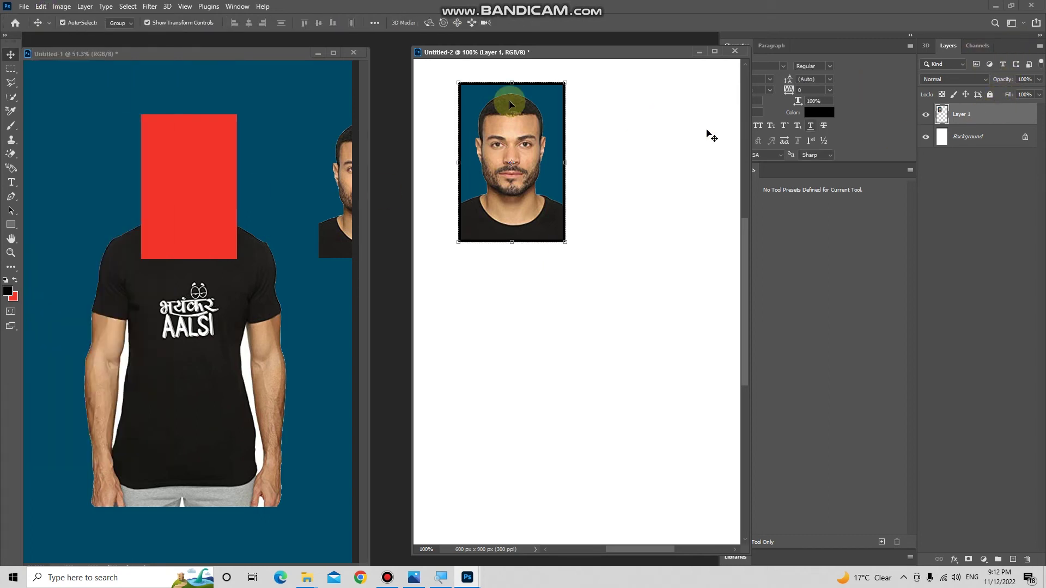
left_click(41, 7)
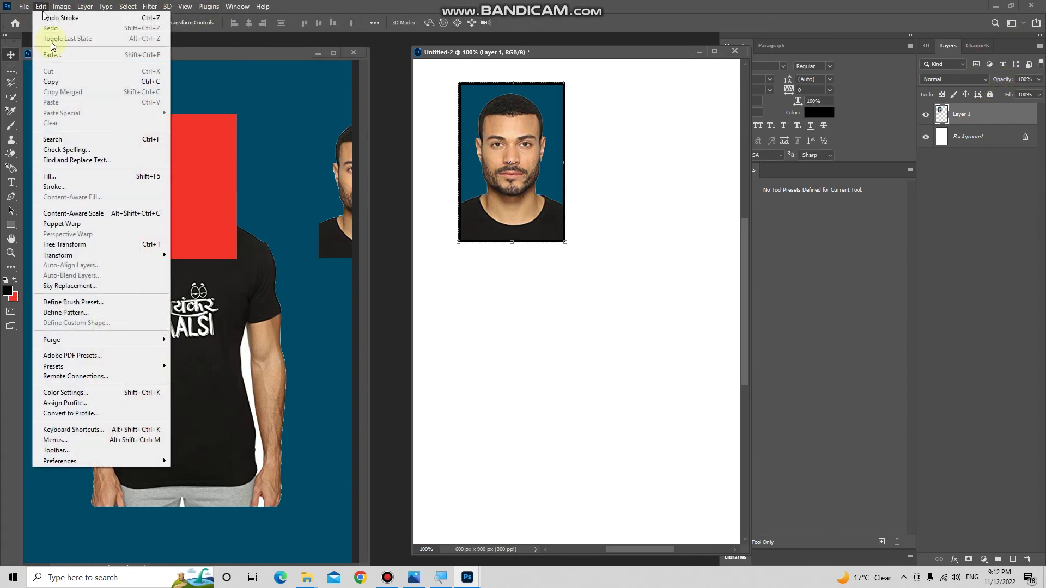
left_click(84, 187)
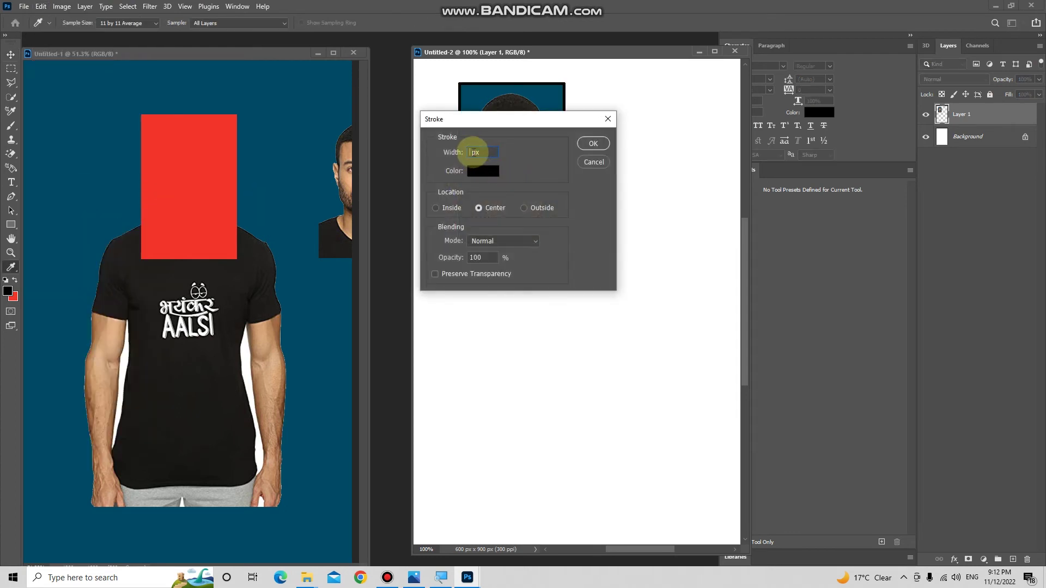
type("3")
left_click(586, 144)
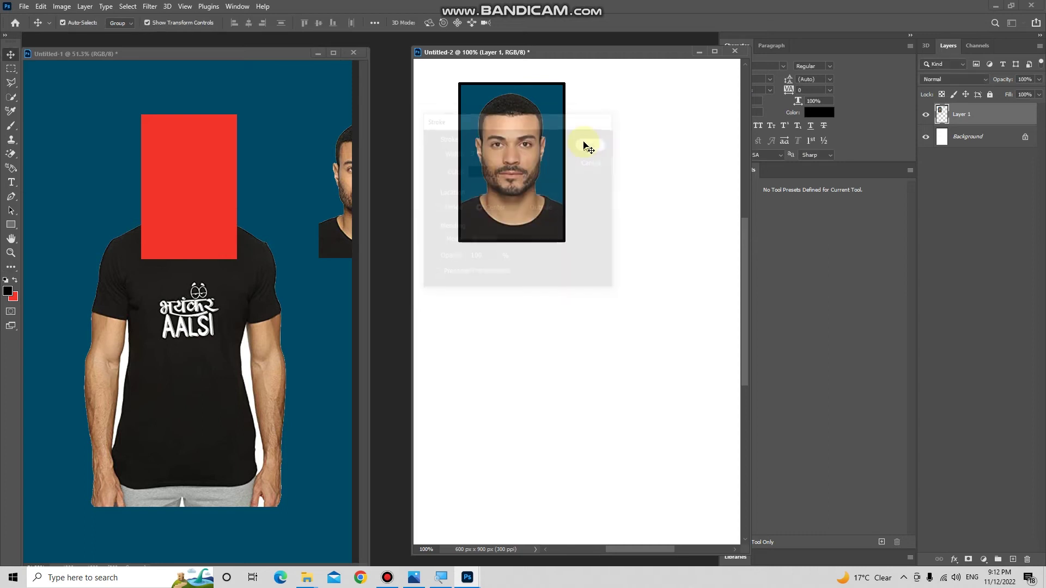
key("ctrl+d")
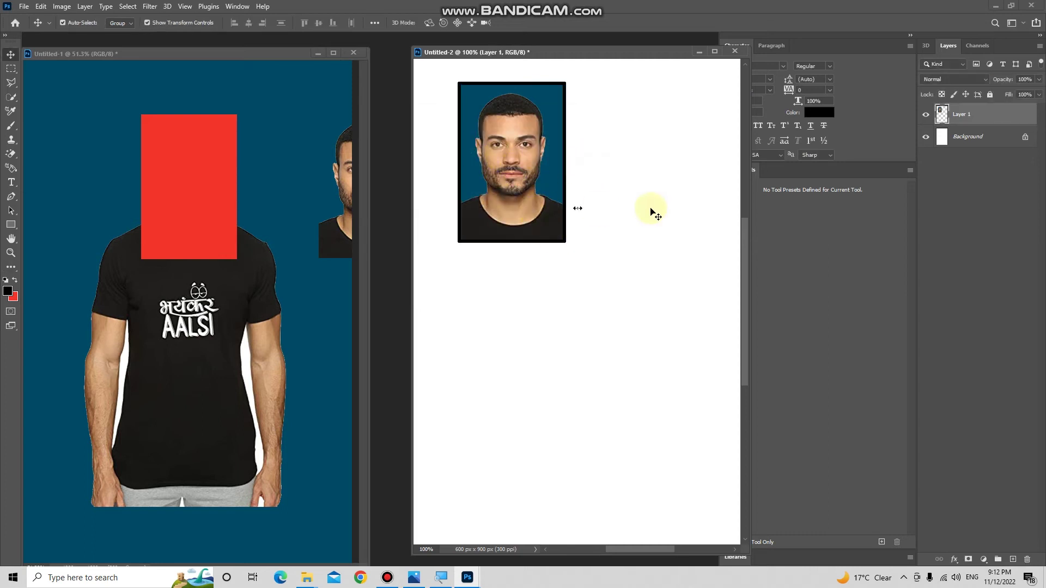
double_click(961, 115)
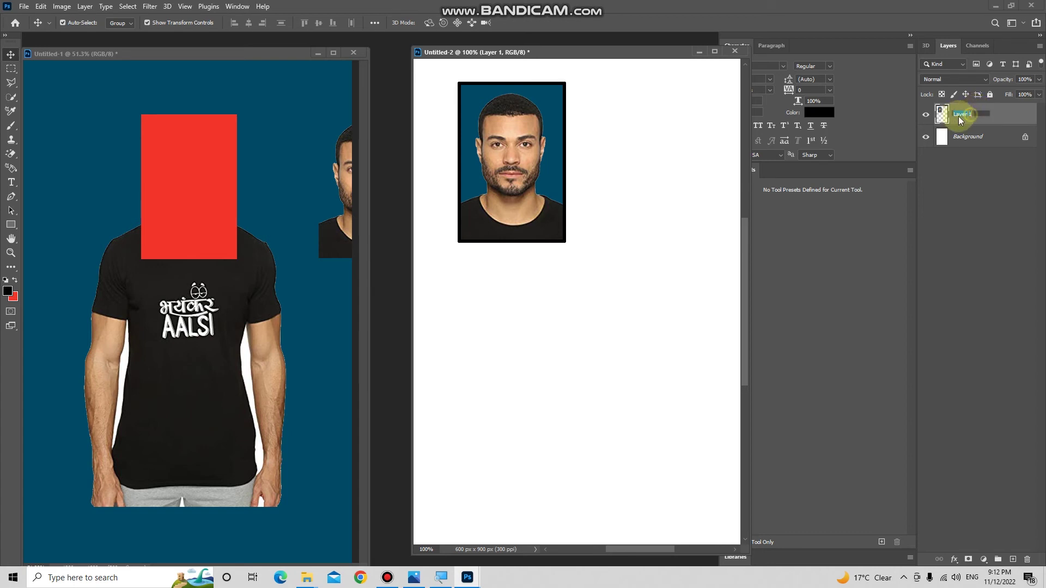
- Scale the bordered portrait to about 56% and move it to the sheet's top-left corner
left_click(563, 238)
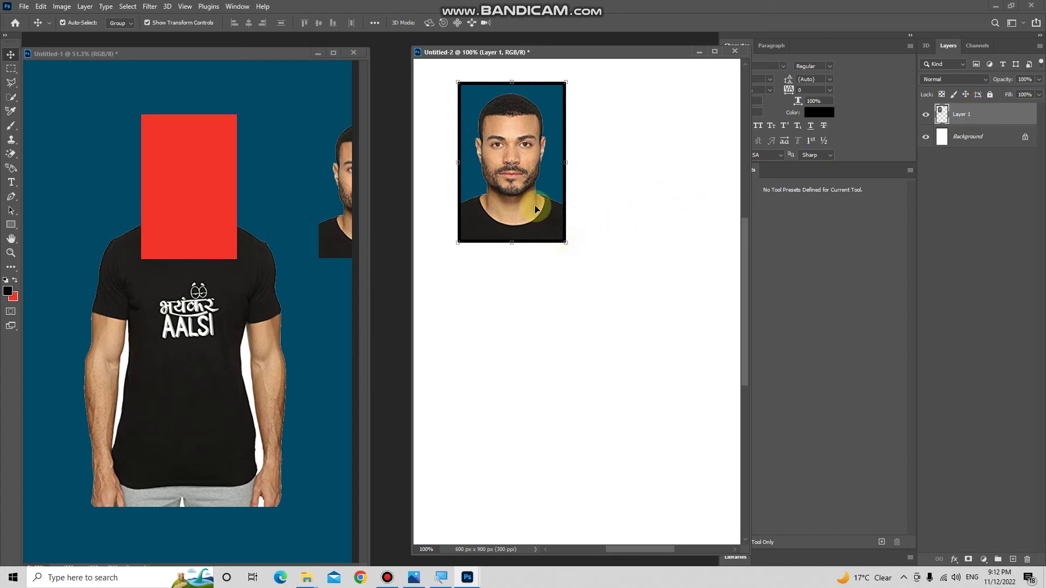
left_click_drag(562, 239, 518, 172)
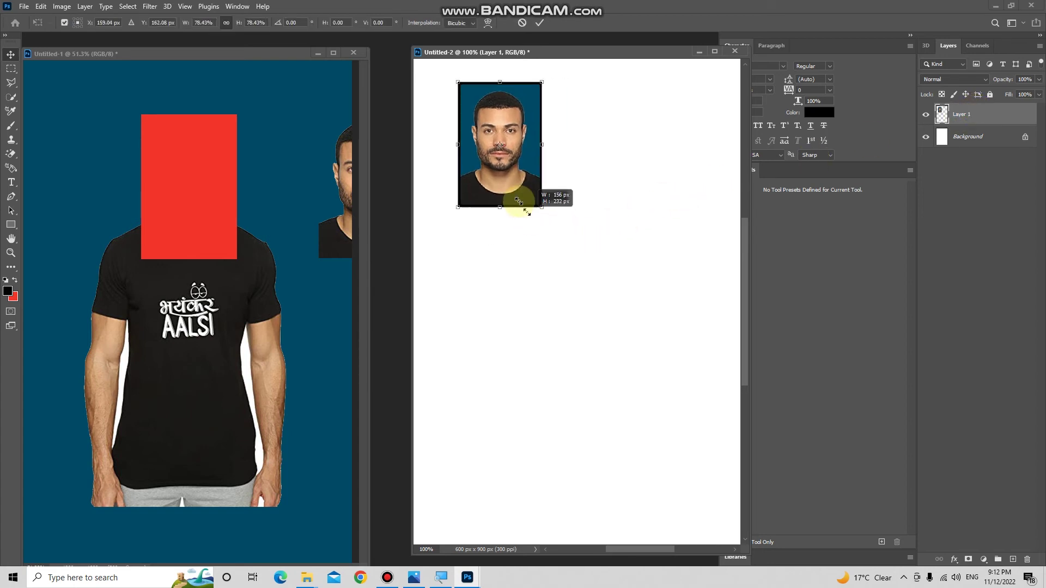
left_click_drag(495, 124, 453, 103)
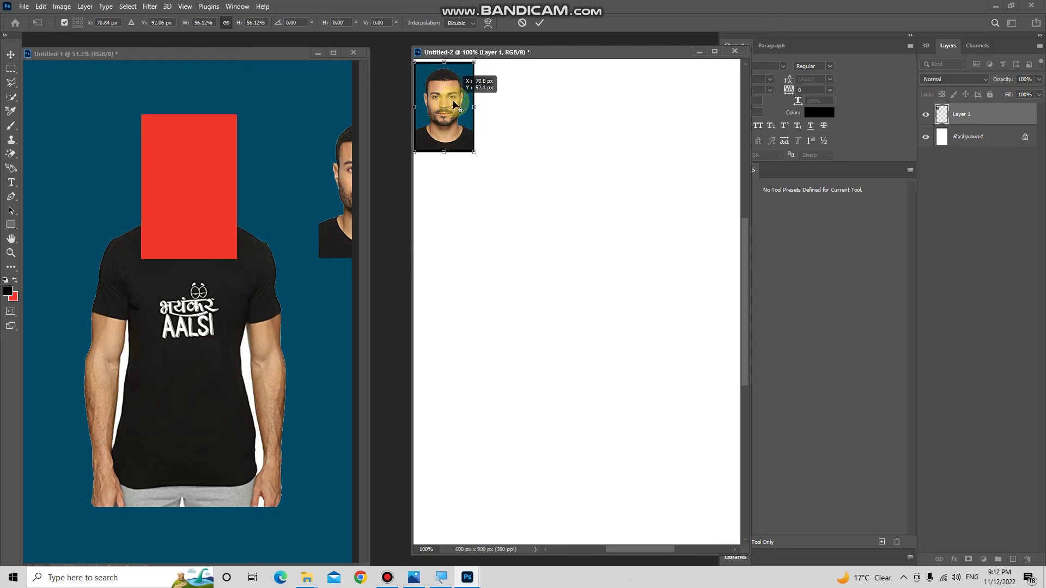
left_click_drag(450, 103, 456, 105)
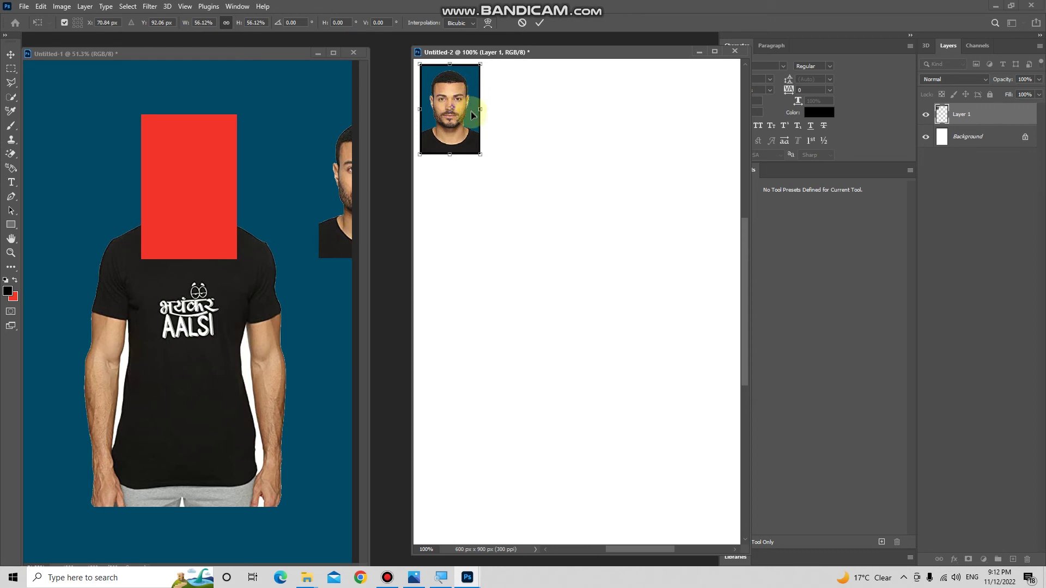
mouse_move(452, 102)
left_mouse_down()
mouse_move(501, 115)
mouse_move(532, 105)
mouse_move(501, 109)
left_mouse_up()
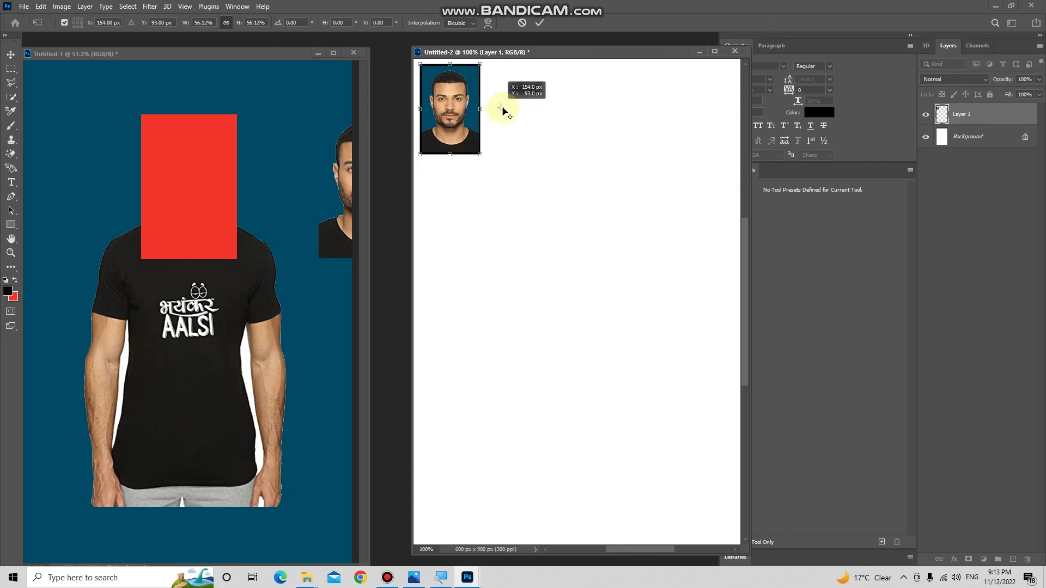
- Alt-drag three portrait copies into a row of four, then Merge Visible into one layer
left_click(11, 54)
left_click_drag(459, 111, 508, 109)
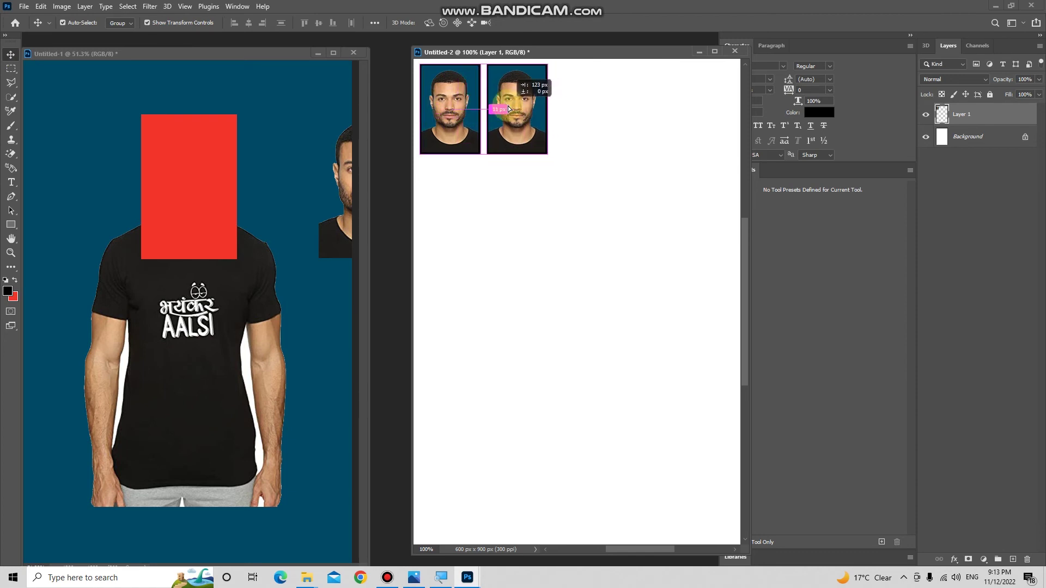
left_click_drag(496, 109, 637, 113)
mouse_move(637, 112)
left_mouse_down()
mouse_move(516, 194)
mouse_move(579, 158)
mouse_move(680, 143)
left_mouse_up()
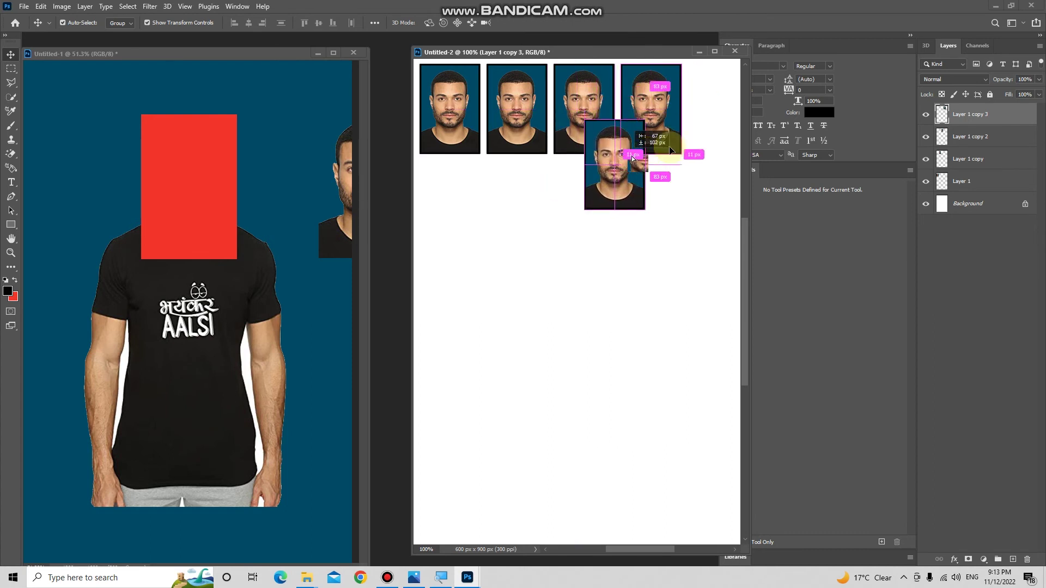
left_click_drag(680, 143, 676, 98)
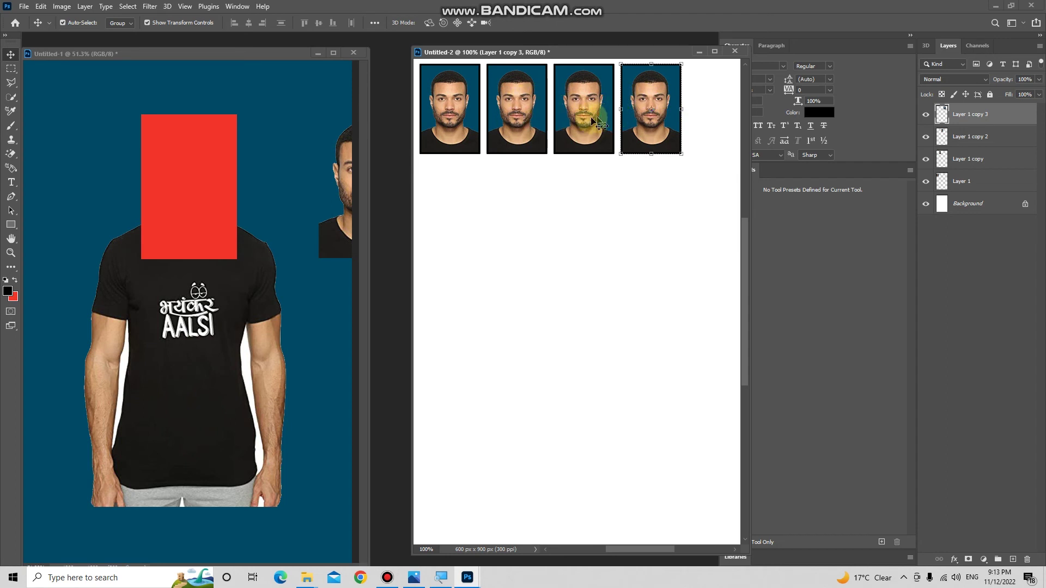
right_click(975, 117)
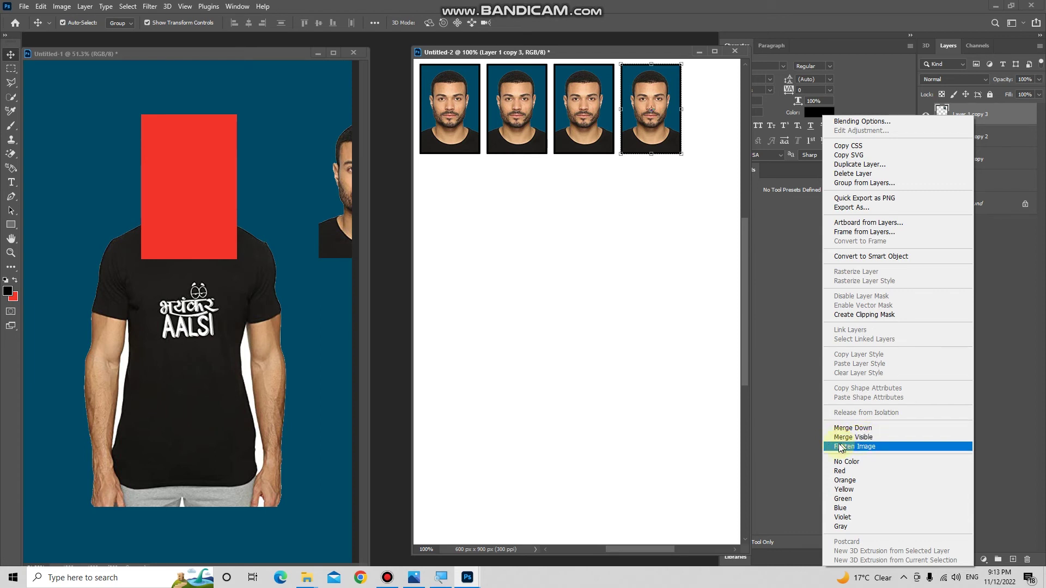
left_click(877, 443)
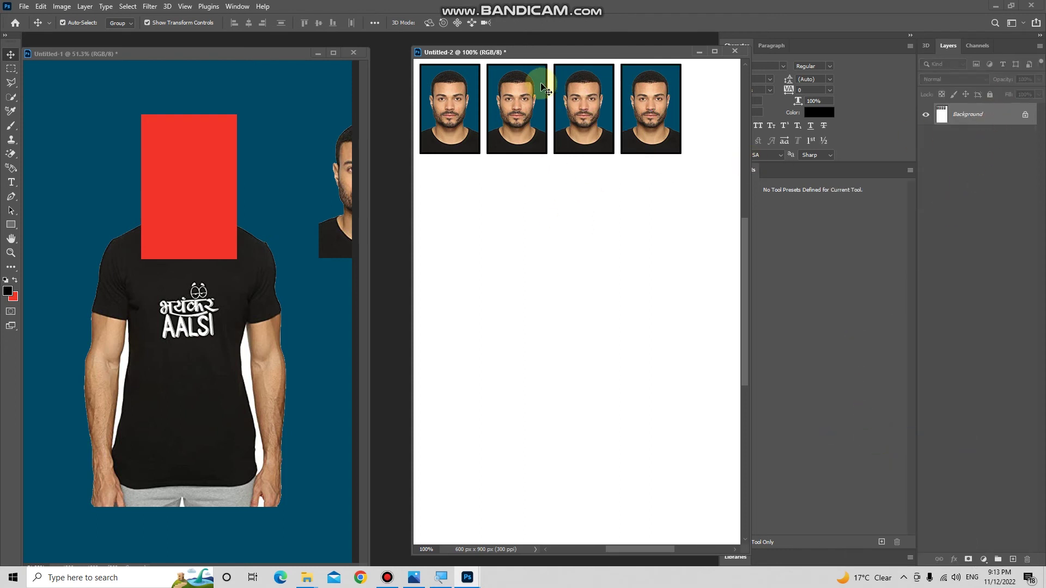
- Duplicate the row of four portraits downward to build further rows beneath it
left_click(584, 105)
left_click_drag(588, 107, 592, 303)
key("ctrl+j")
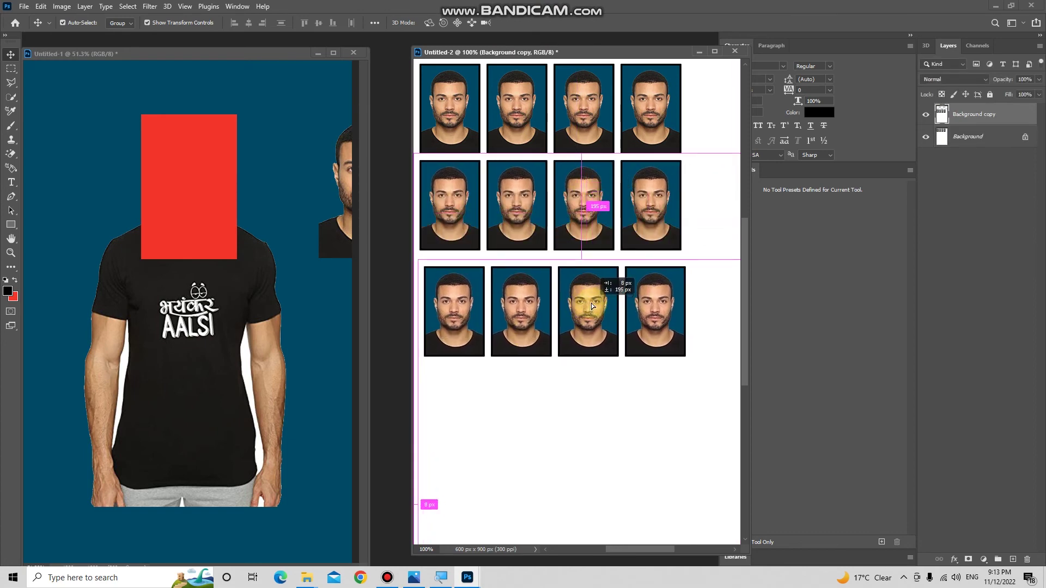
key("ctrl+j")
mouse_move(588, 302)
left_mouse_down()
mouse_move(627, 446)
mouse_move(594, 406)
left_mouse_up()
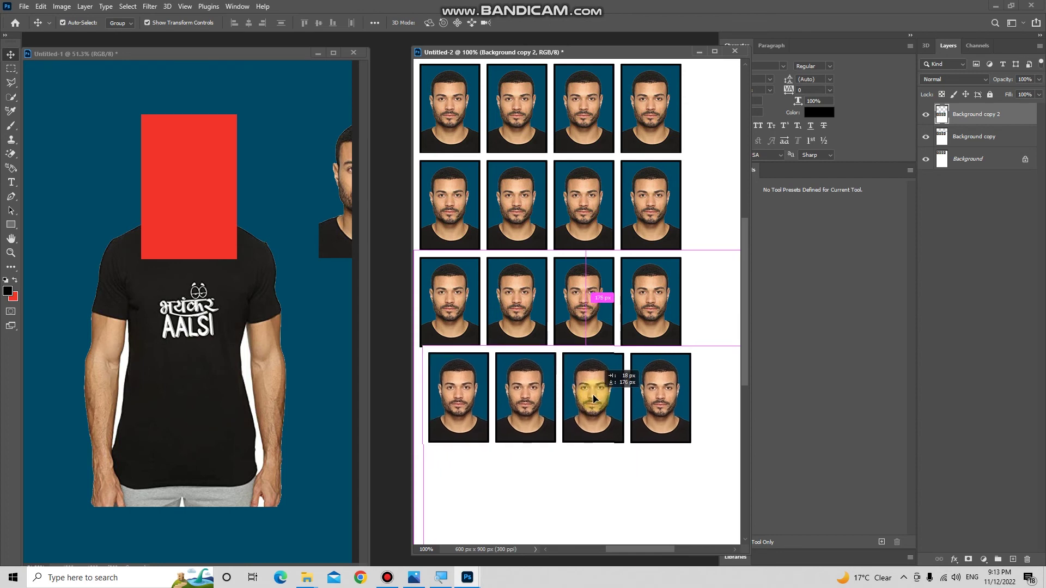
mouse_move(593, 406)
left_mouse_down()
mouse_move(591, 397)
mouse_move(588, 495)
left_mouse_up()
key("ctrl+j")
key("ctrl+j")
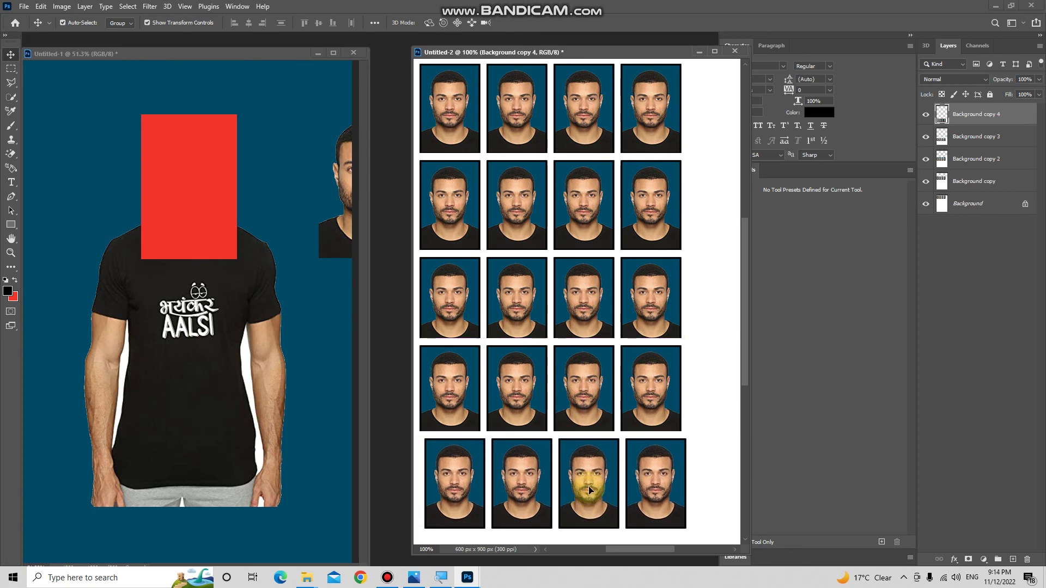
- Undo the misplaced row and add an aligned fifth row below the fourth
key("ctrl+z")
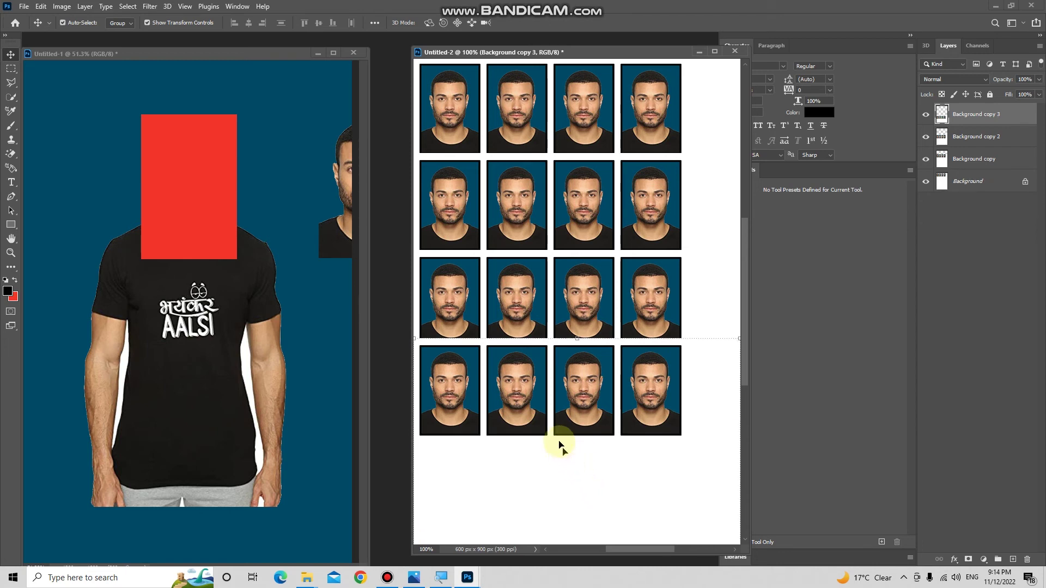
left_click_drag(515, 403, 530, 502)
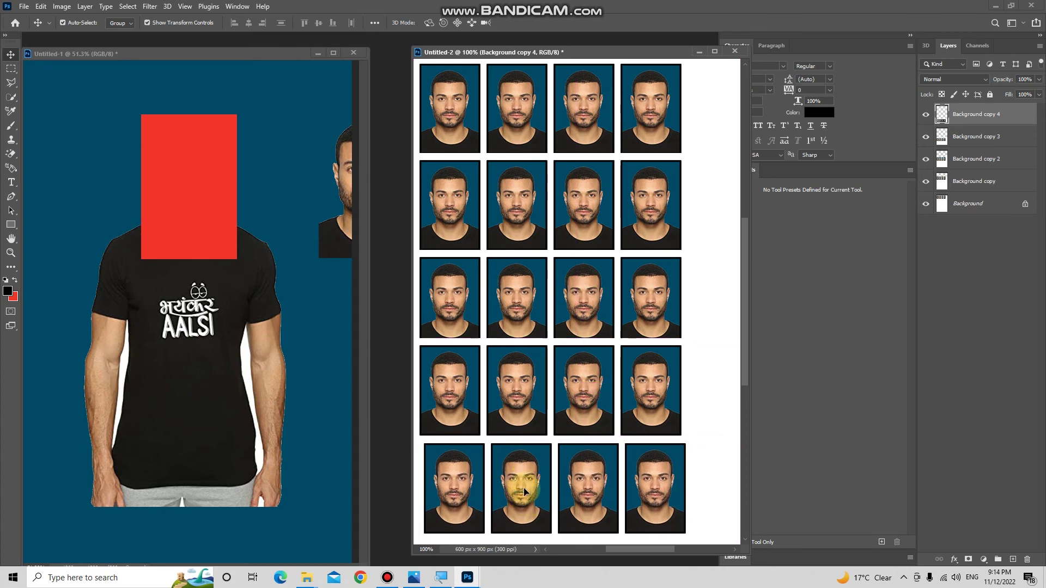
left_click_drag(524, 491, 519, 491)
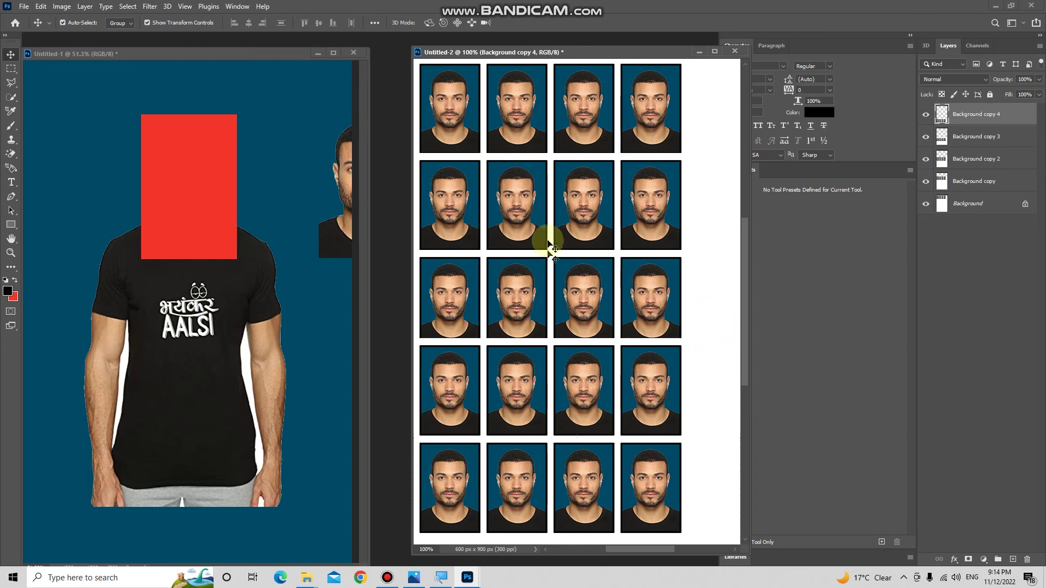
mouse_move(590, 50)
left_mouse_down()
mouse_move(509, 48)
mouse_move(574, 63)
left_mouse_up()
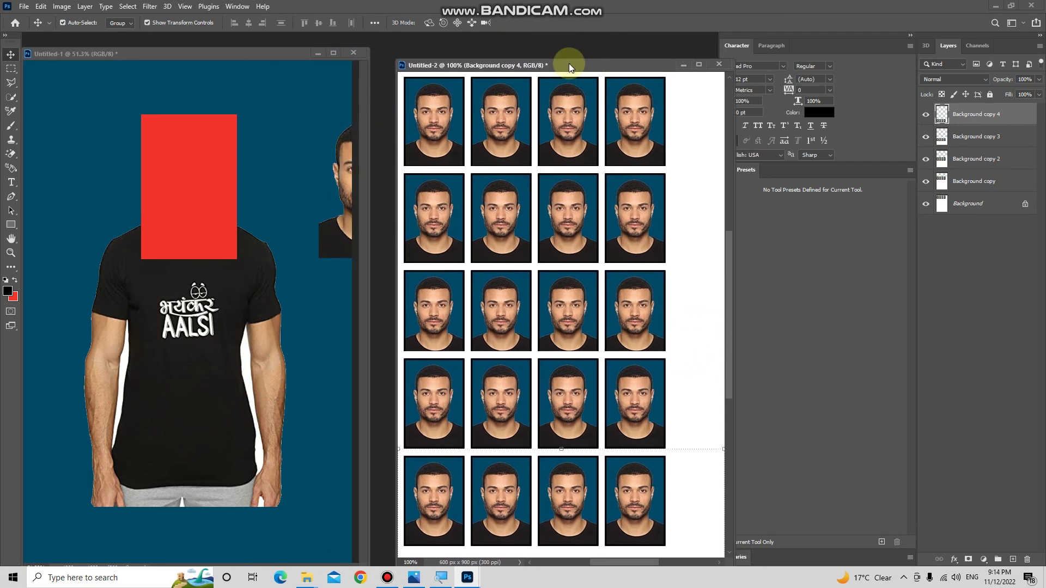
- Close the T-shirt document Untitled-1 without saving its changes
left_click(354, 52)
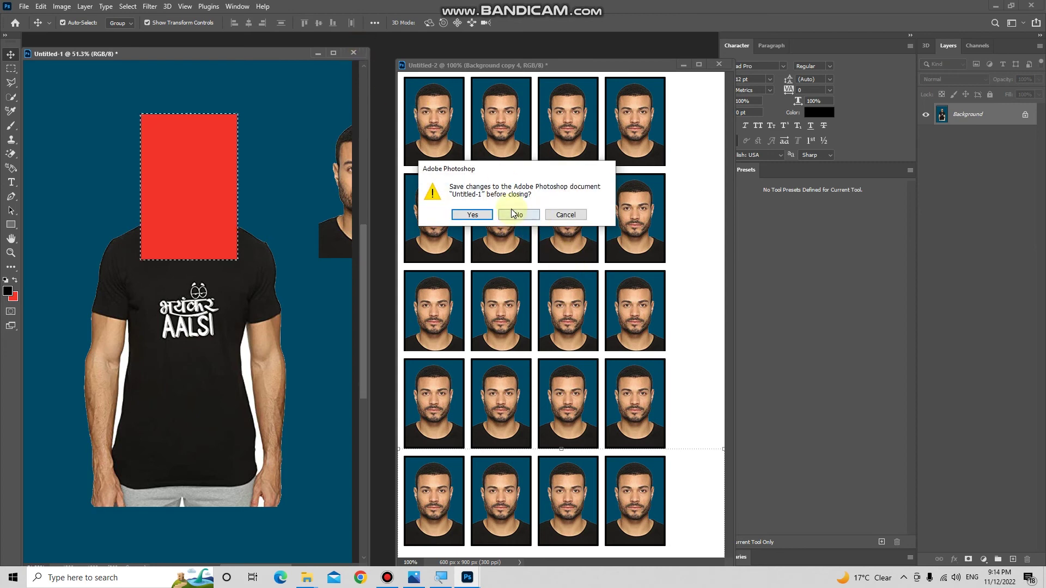
left_click(520, 214)
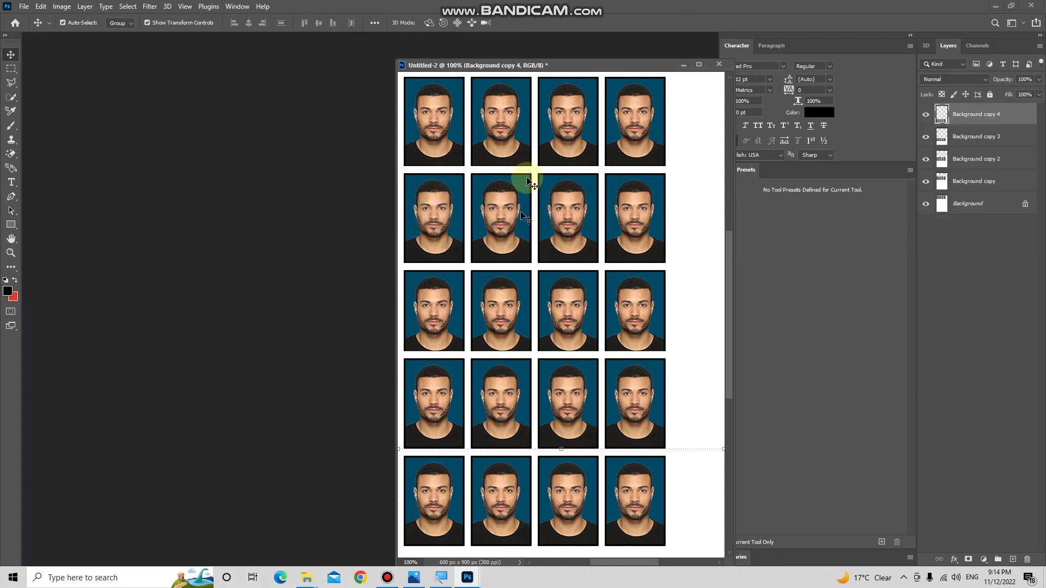
left_click_drag(613, 59, 465, 52)
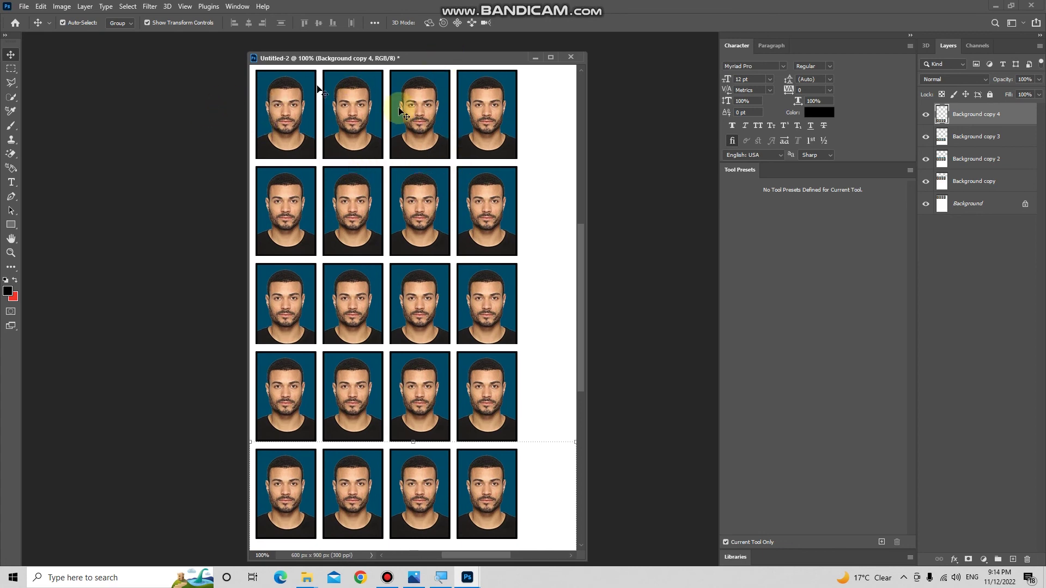
- Save the passport sheet to the Desktop as 'all photoshop.psd'
left_click(24, 6)
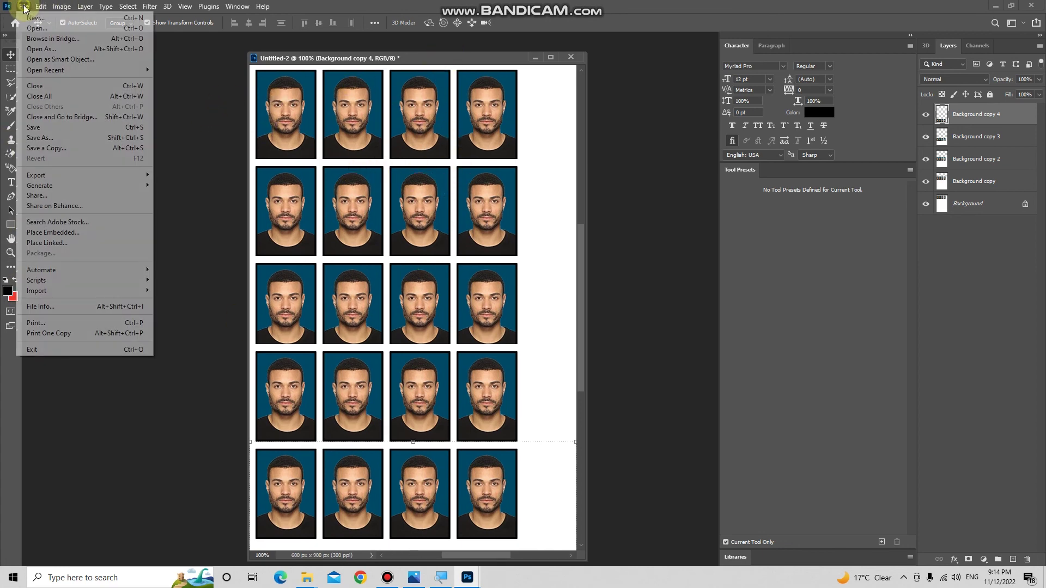
left_click(54, 137)
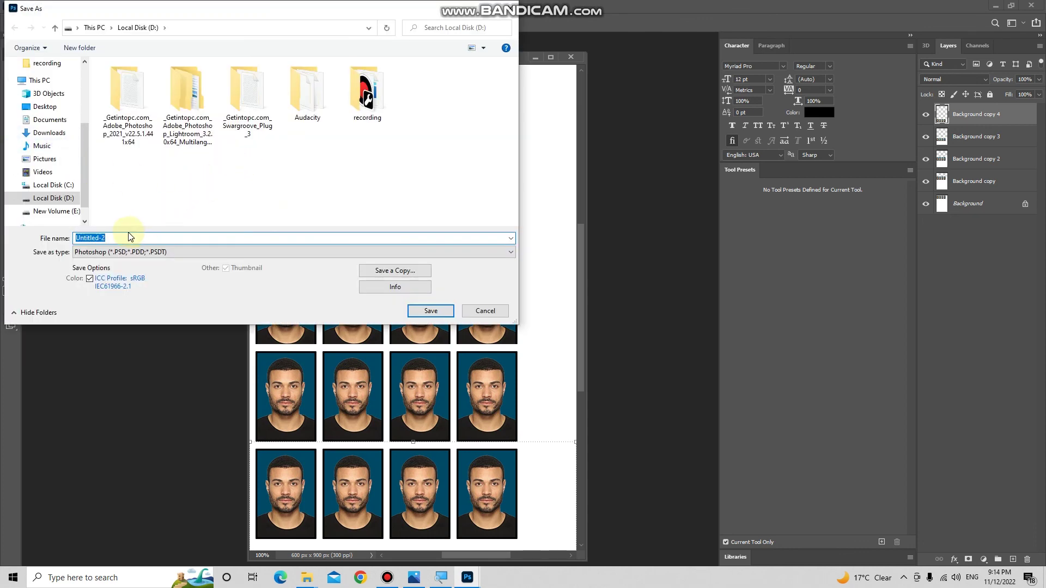
scroll(38, 109, "up", 2)
scroll(38, 93, "up", 1)
left_click(46, 86)
left_click(54, 240)
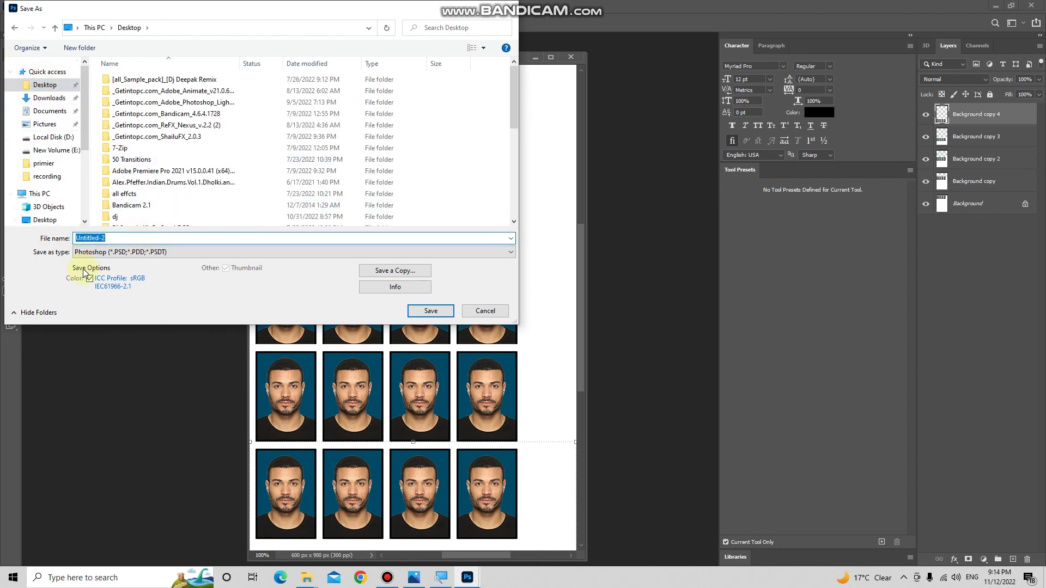
type("all")
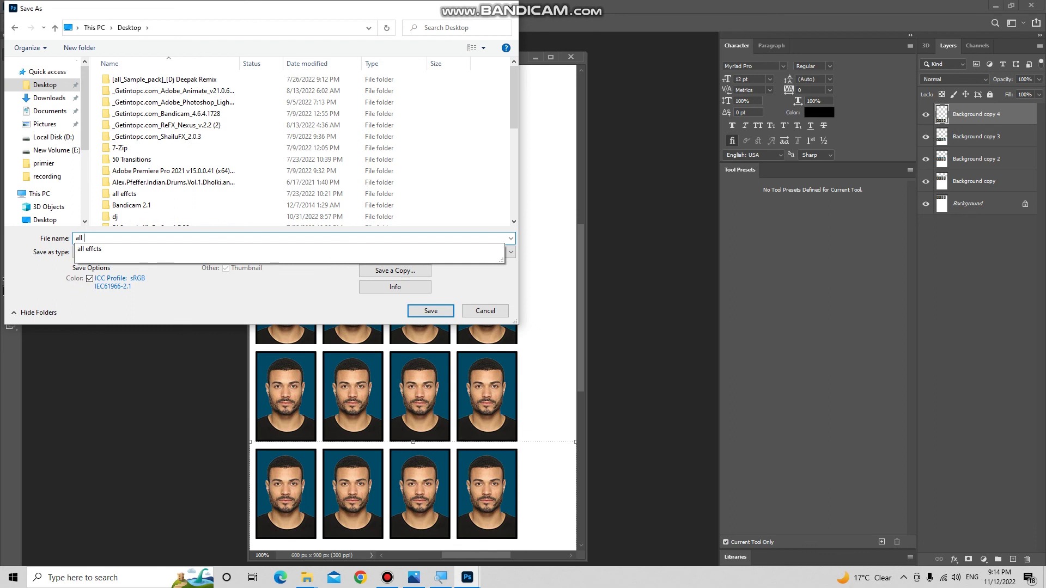
left_click(85, 272)
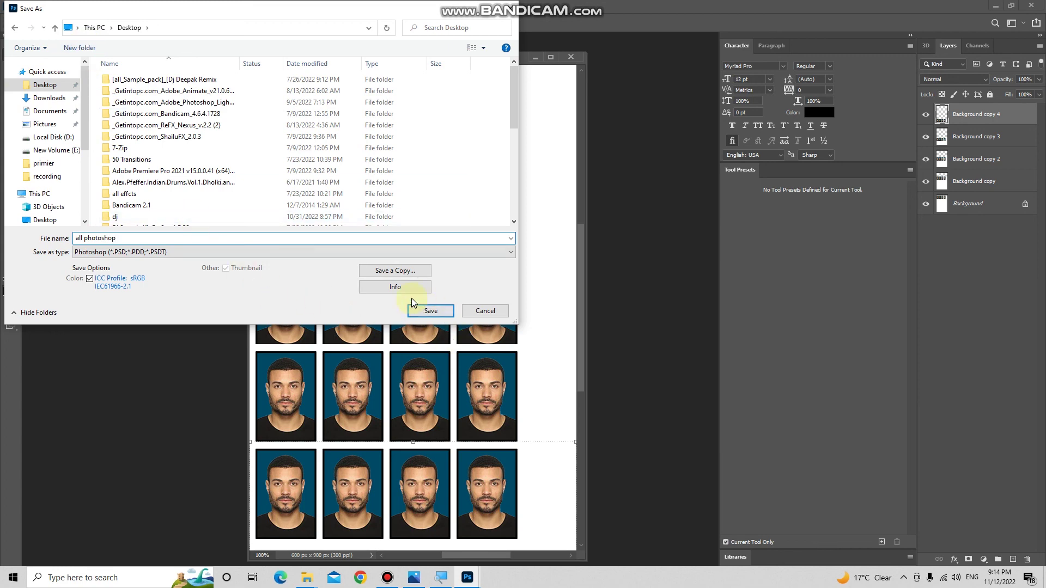
left_click(422, 316)
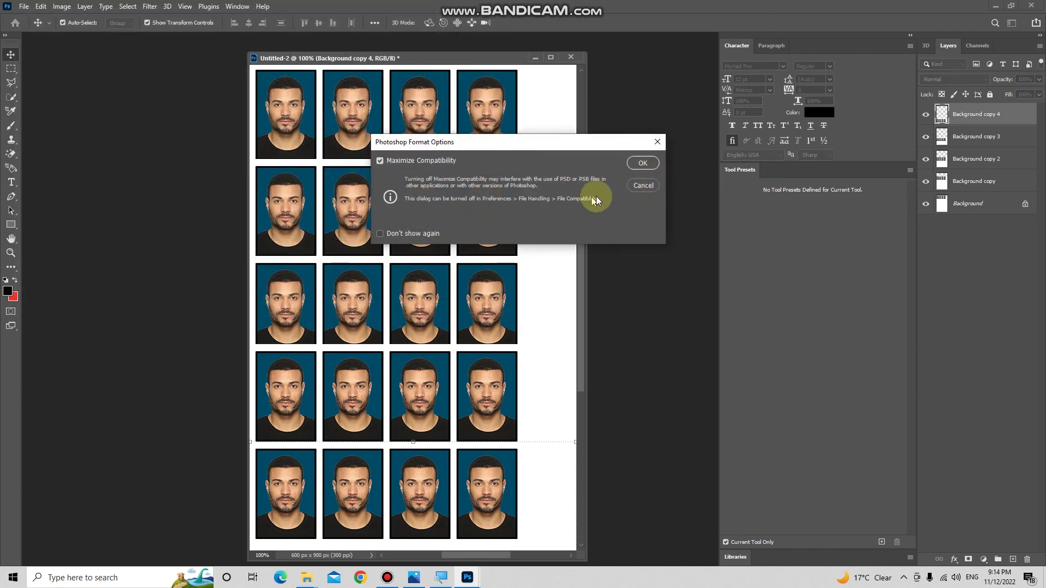
left_click(642, 163)
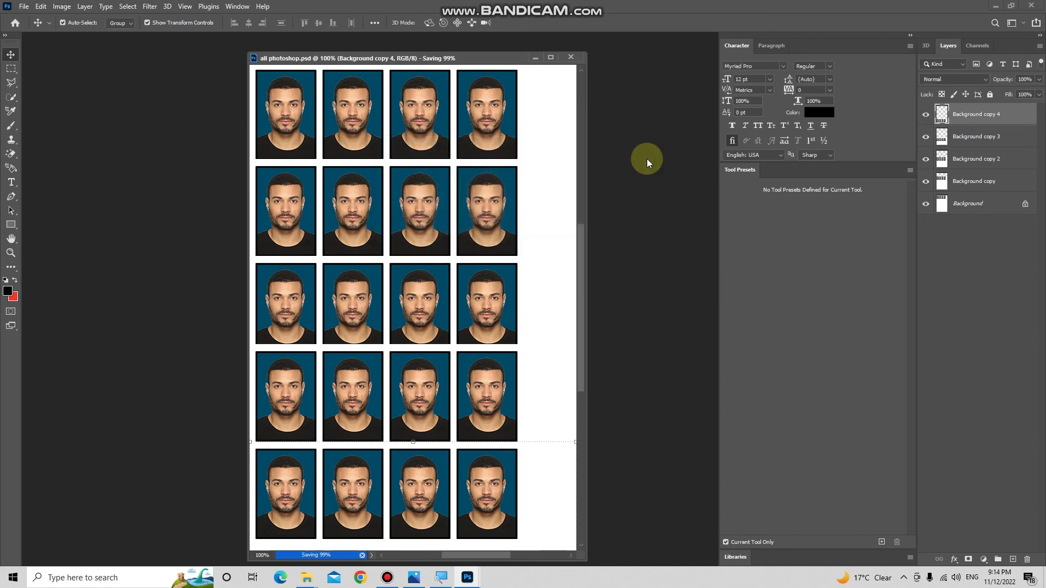
left_click(18, 8)
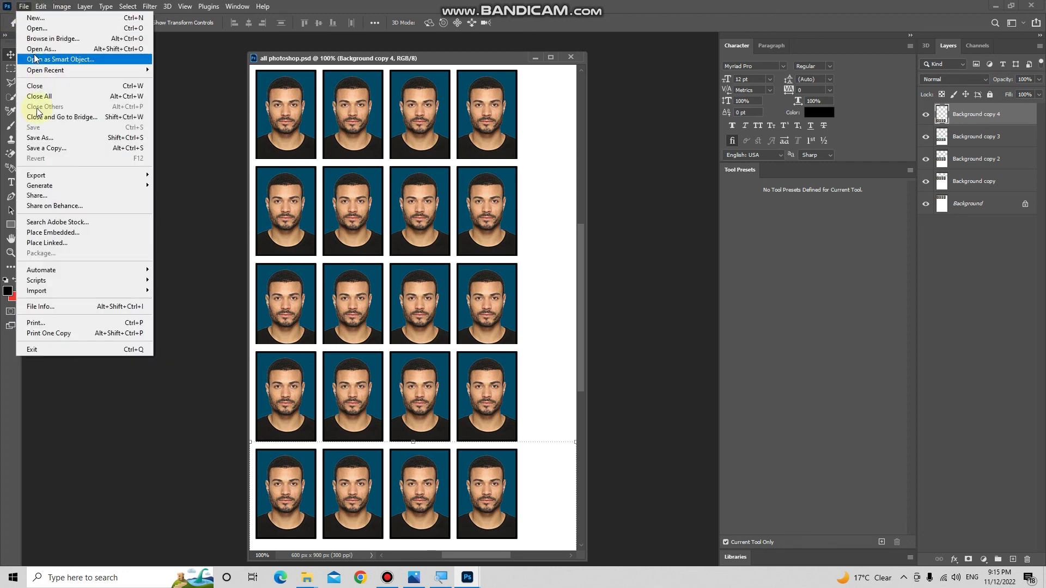
- Print the sheet to Microsoft Print to PDF, leaving the printer properties unchanged
left_click(60, 319)
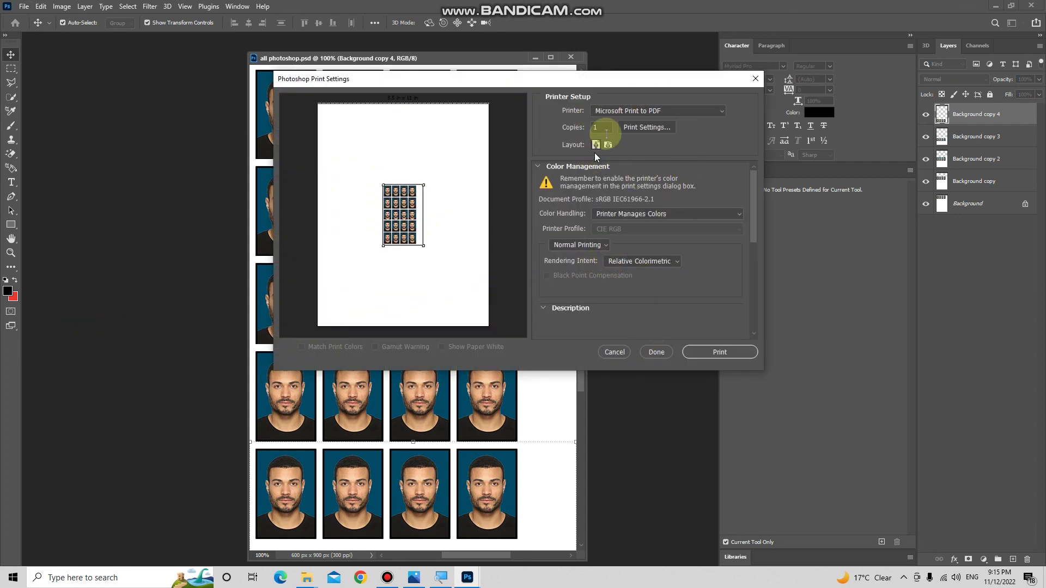
left_click(676, 111)
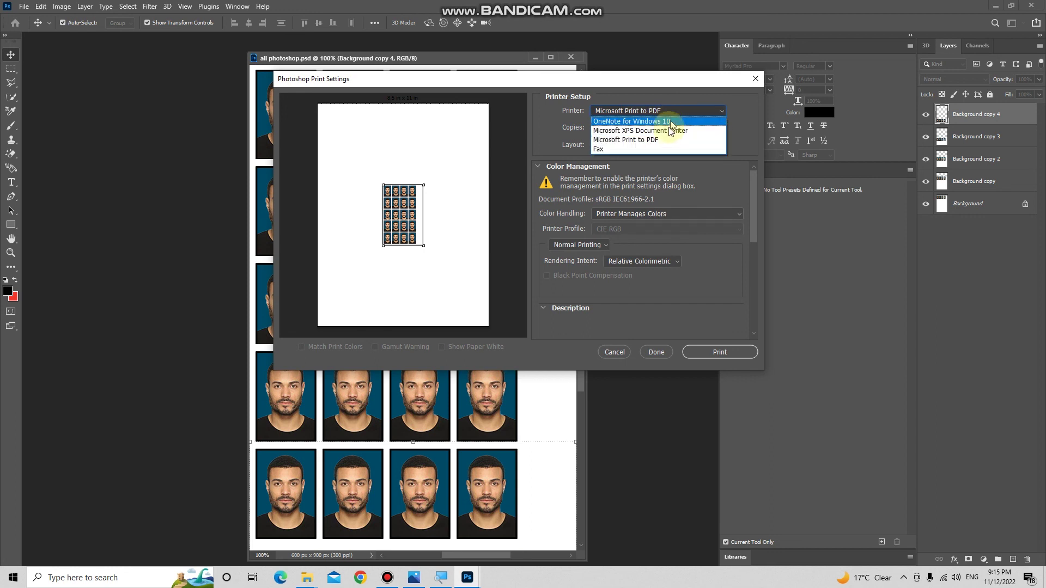
left_click(694, 110)
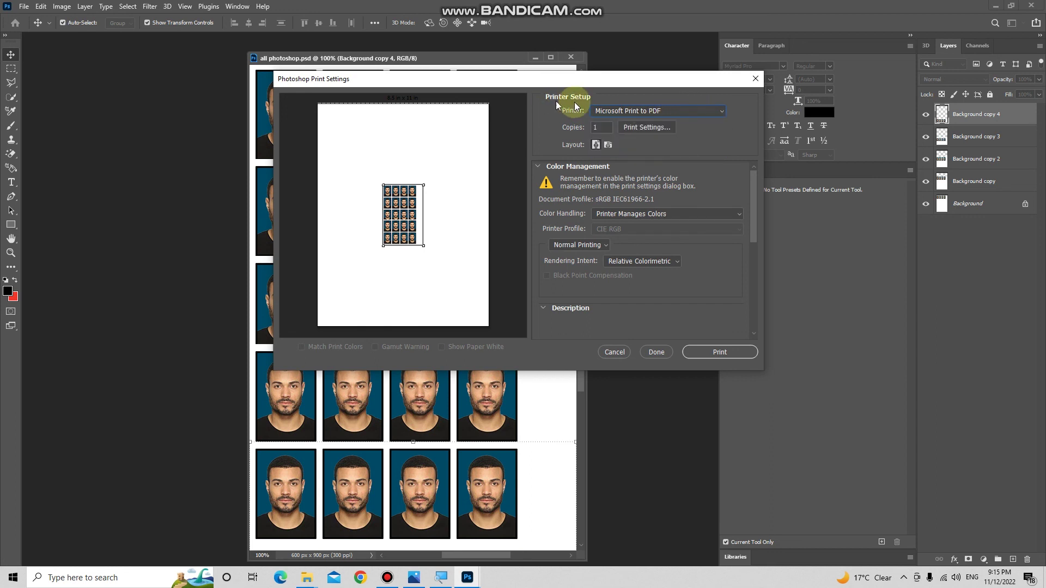
left_click(663, 110)
left_click(678, 111)
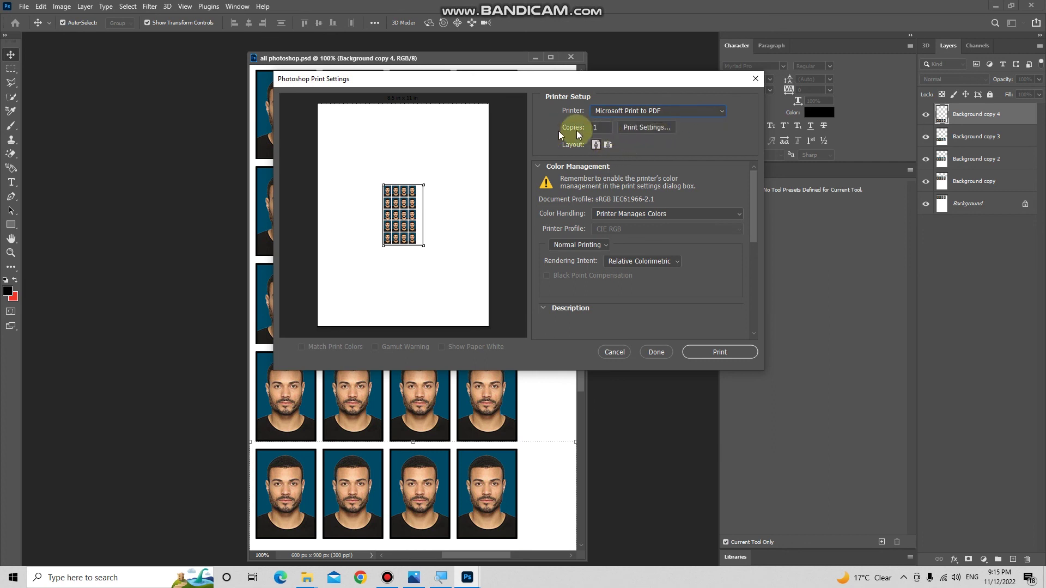
left_click(659, 129)
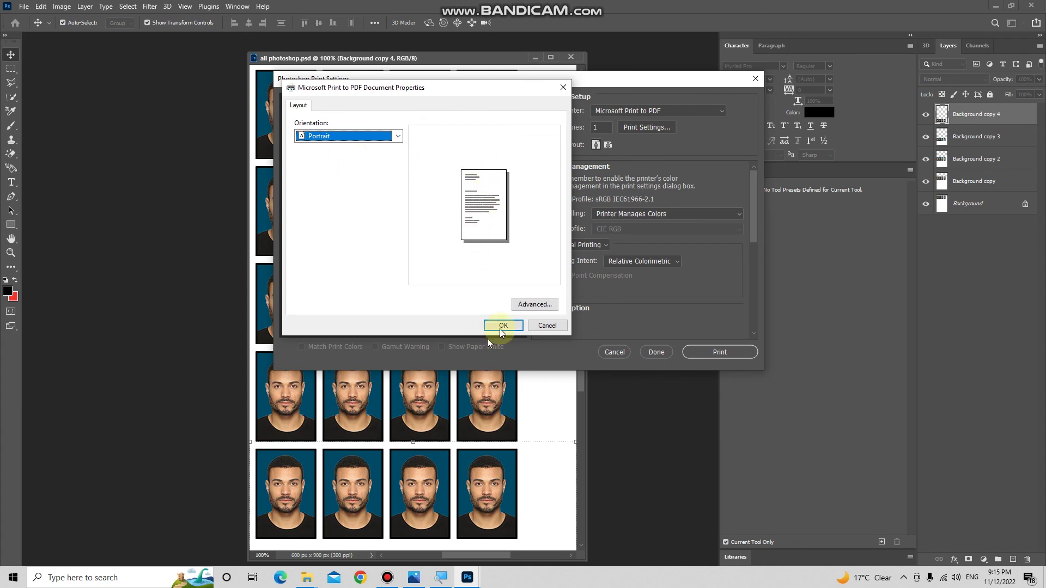
left_click(564, 87)
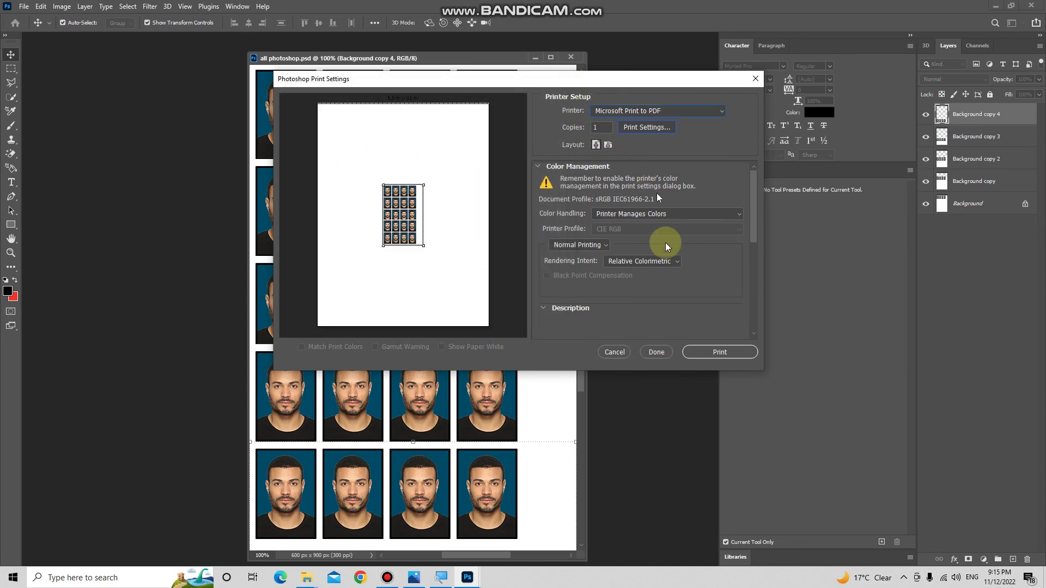
left_click(651, 354)
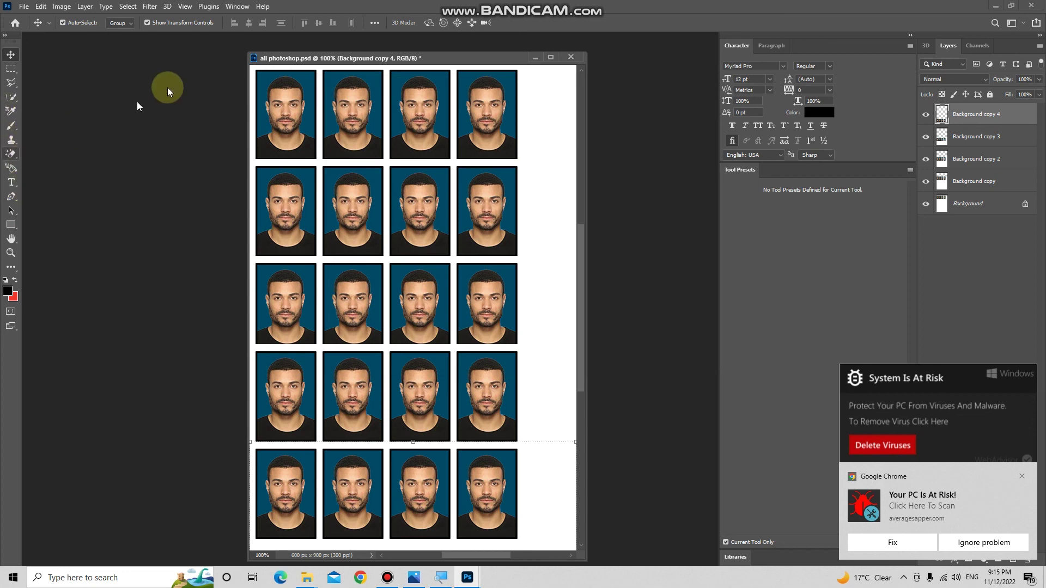
left_click(387, 577)
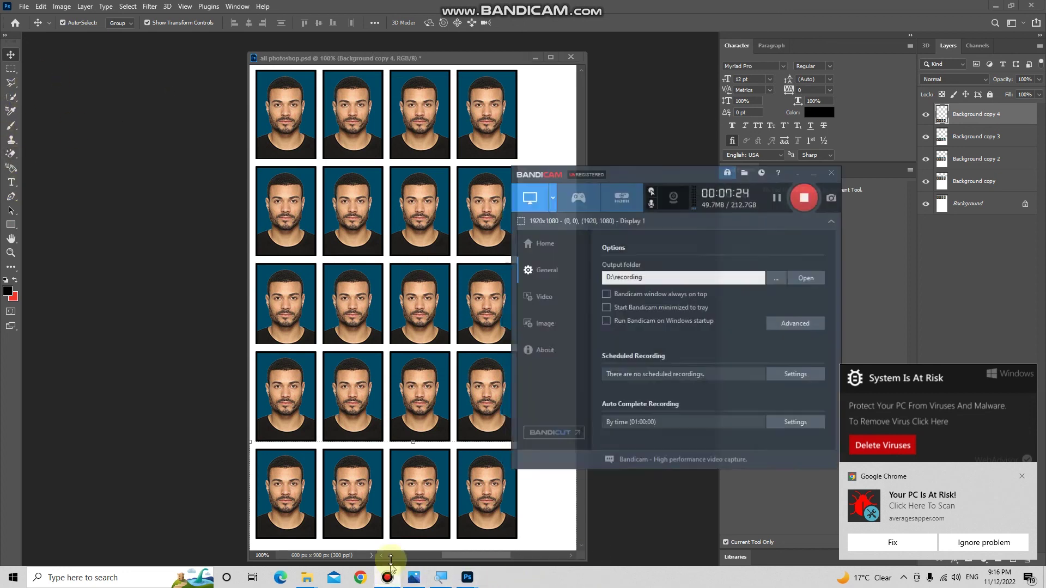